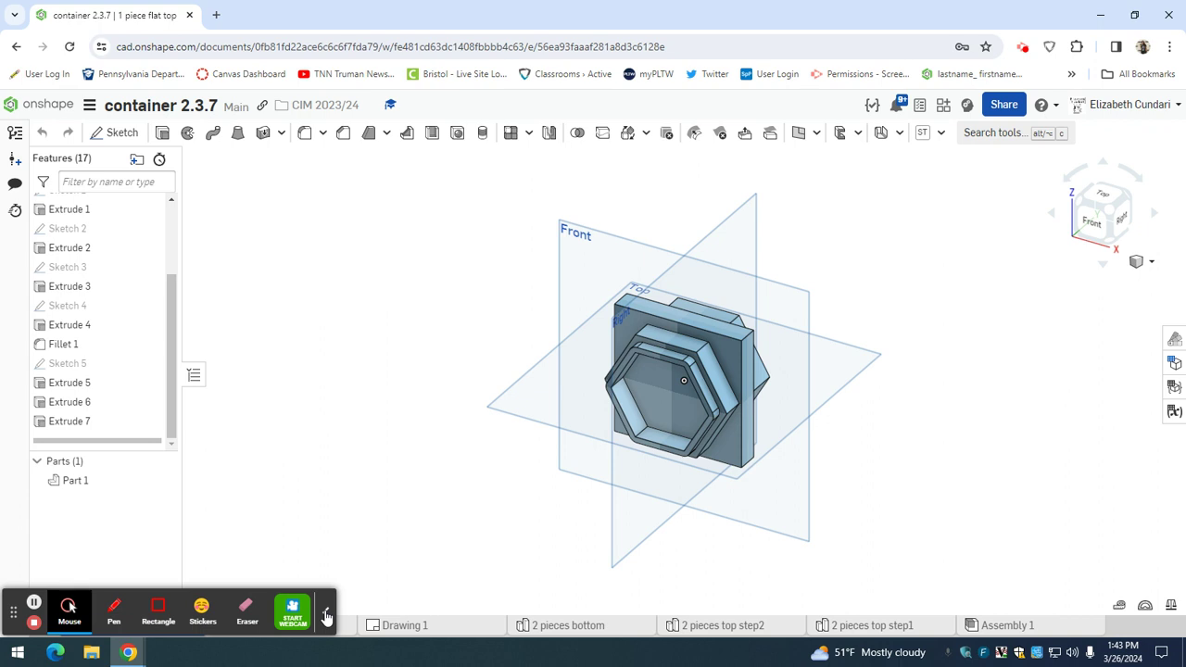
- Roll the feature history back to just after Sketch 1 and review the base square sketch's plane and dimensions
click(325, 618)
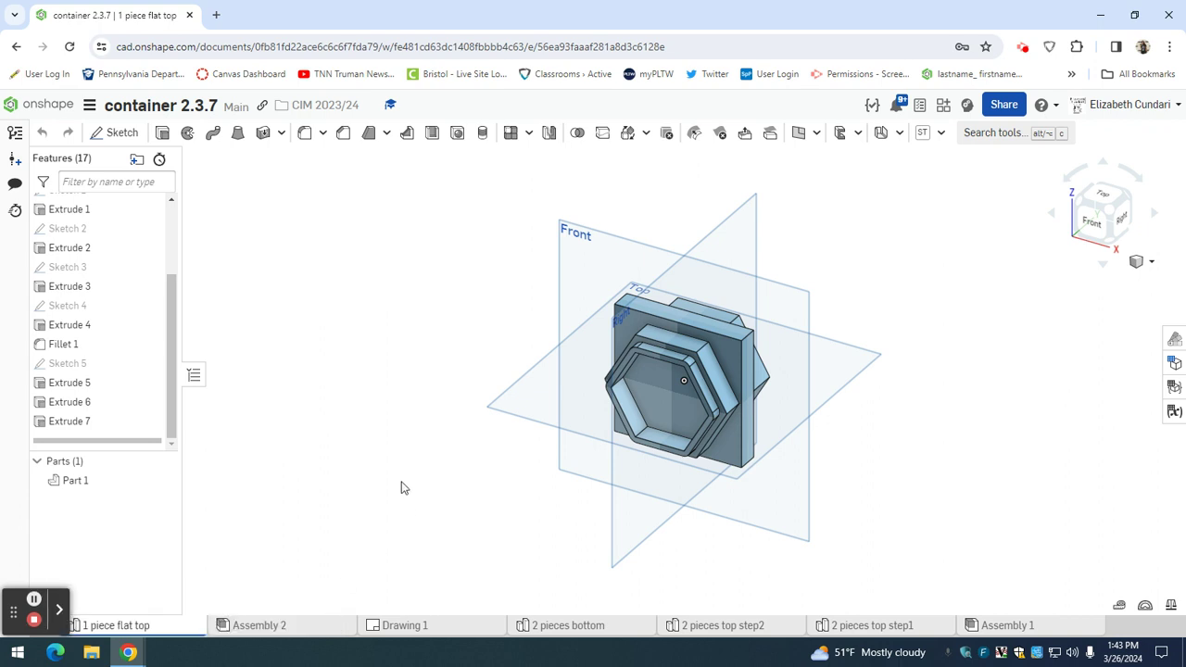
drag(171, 354, 176, 242)
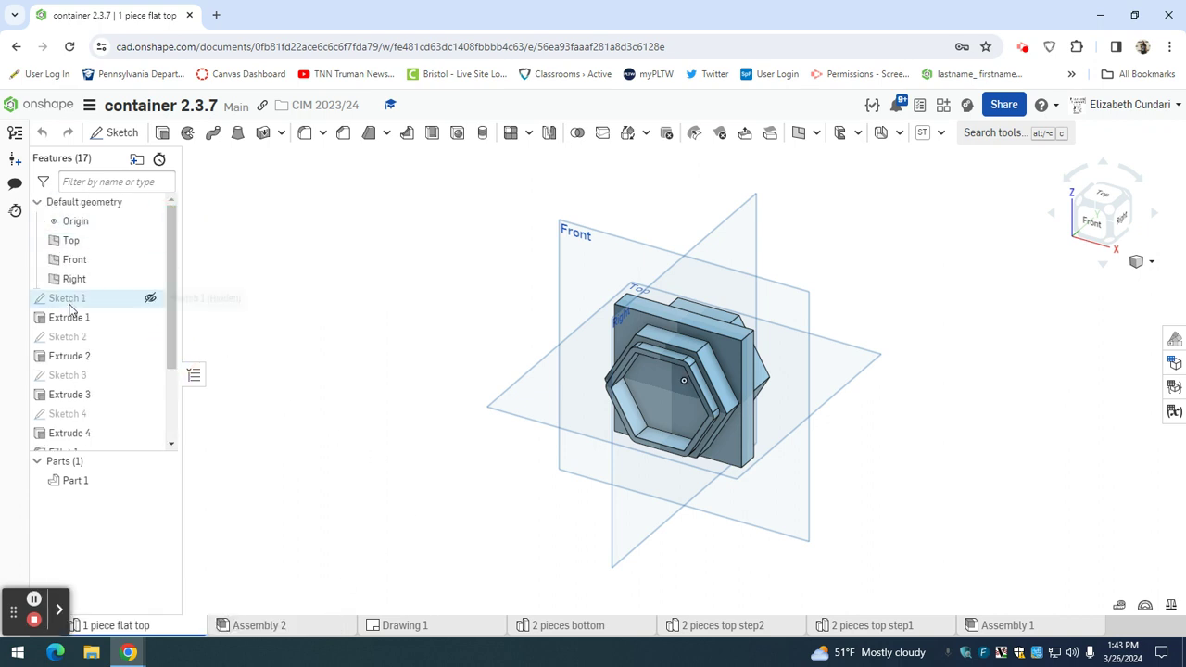
drag(172, 322, 167, 415)
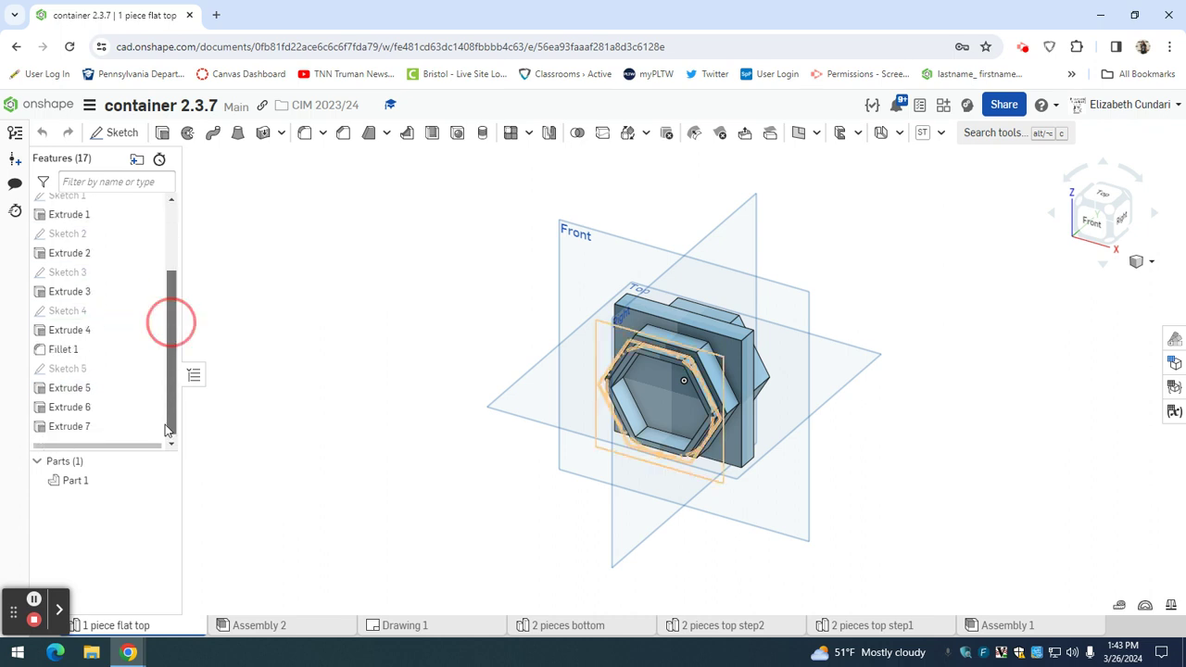
mouse_move(88, 445)
mouse_down()
mouse_move(111, 336)
mouse_move(112, 198)
mouse_move(112, 299)
mouse_move(111, 275)
mouse_move(112, 289)
mouse_up()
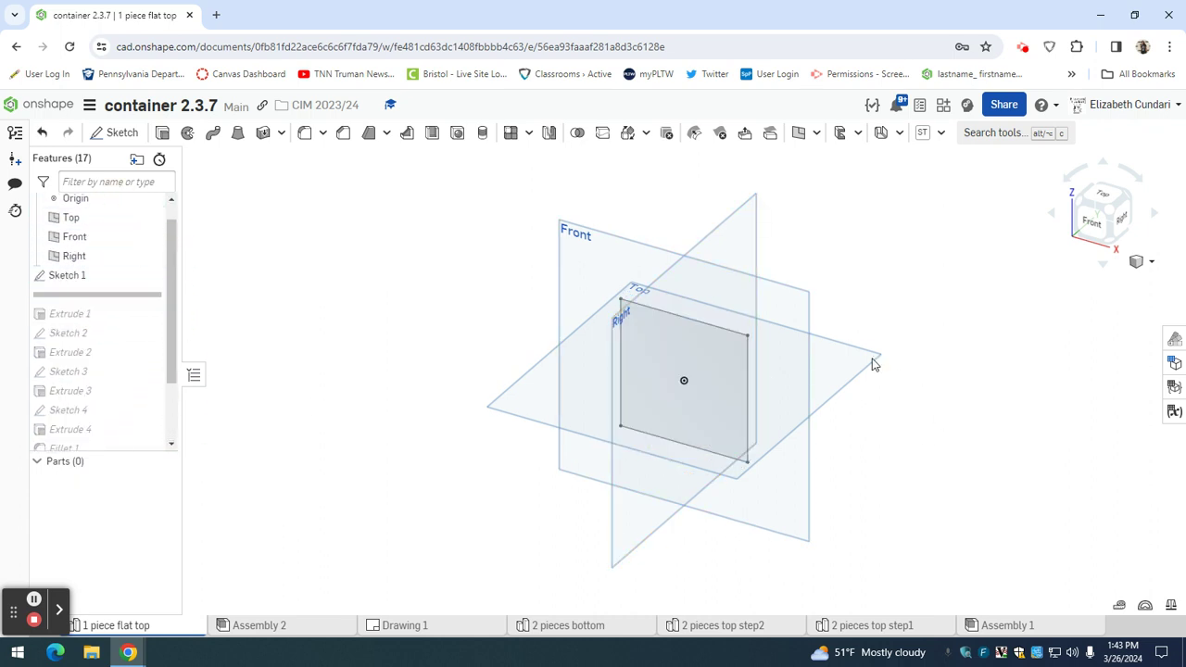
double_click(86, 275)
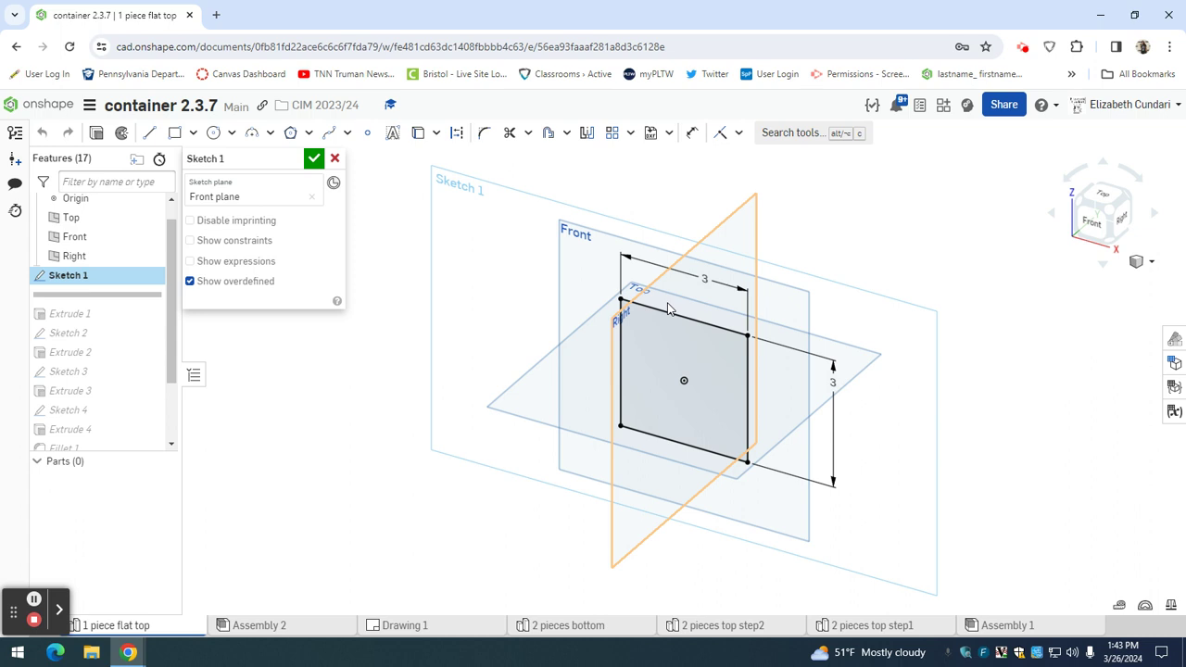
click(313, 161)
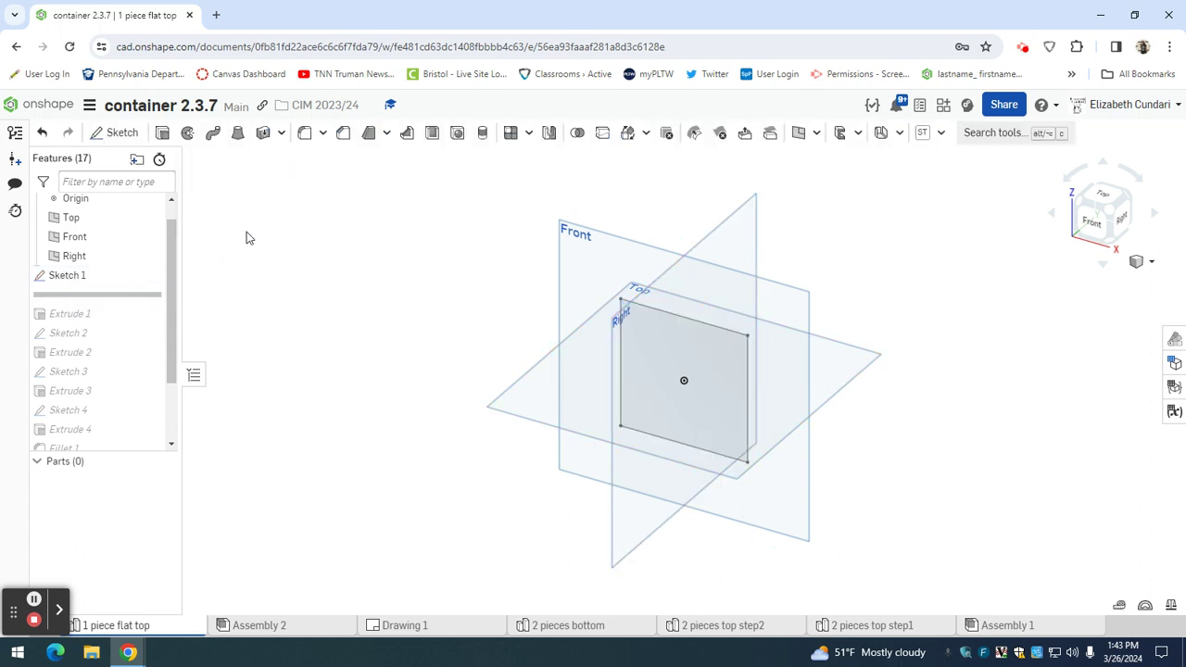
- Roll the feature history forward past Extrude 1 and review the depth and symmetric setting of the base block
drag(138, 299, 138, 317)
double_click(74, 295)
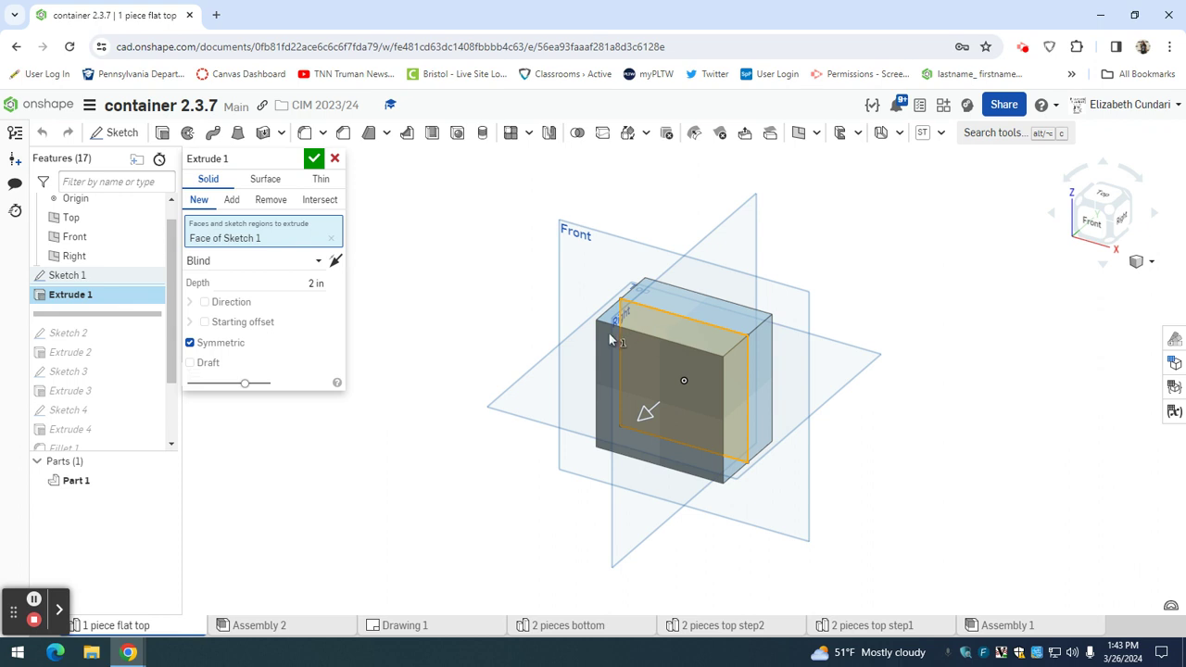
click(319, 160)
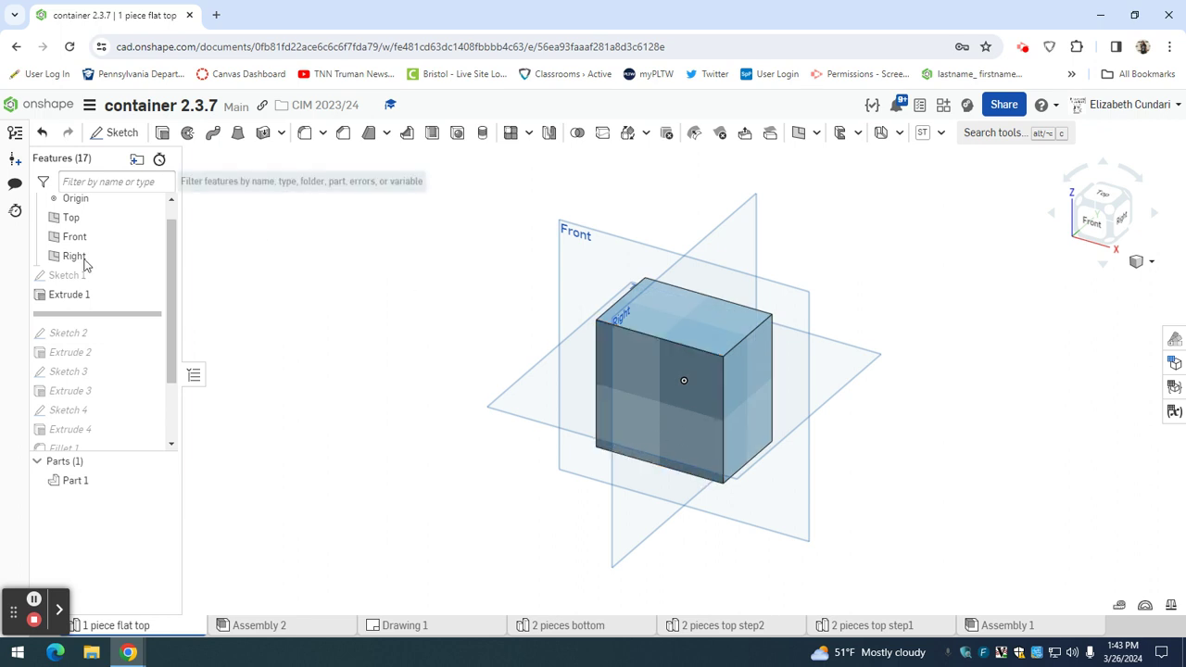
- Roll the feature history forward past Sketch 2 and review the hexagon sketch on the block's front face
mouse_move(137, 313)
mouse_down()
mouse_move(131, 341)
mouse_move(76, 343)
mouse_up()
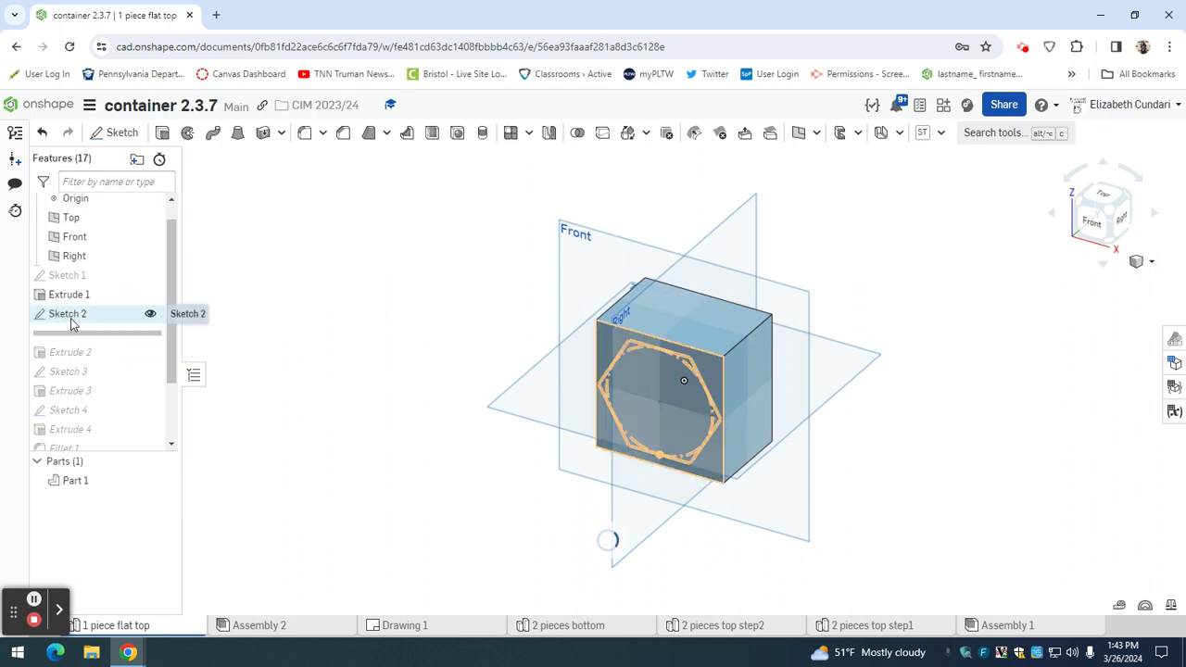
click(72, 316)
double_click(72, 316)
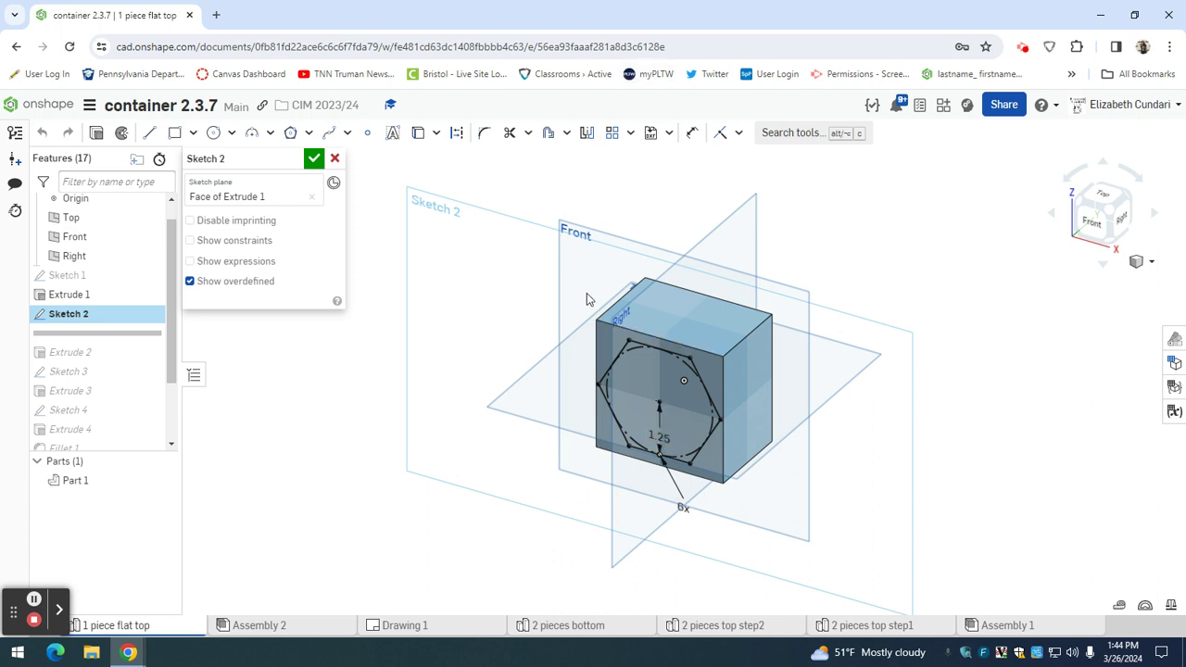
click(314, 161)
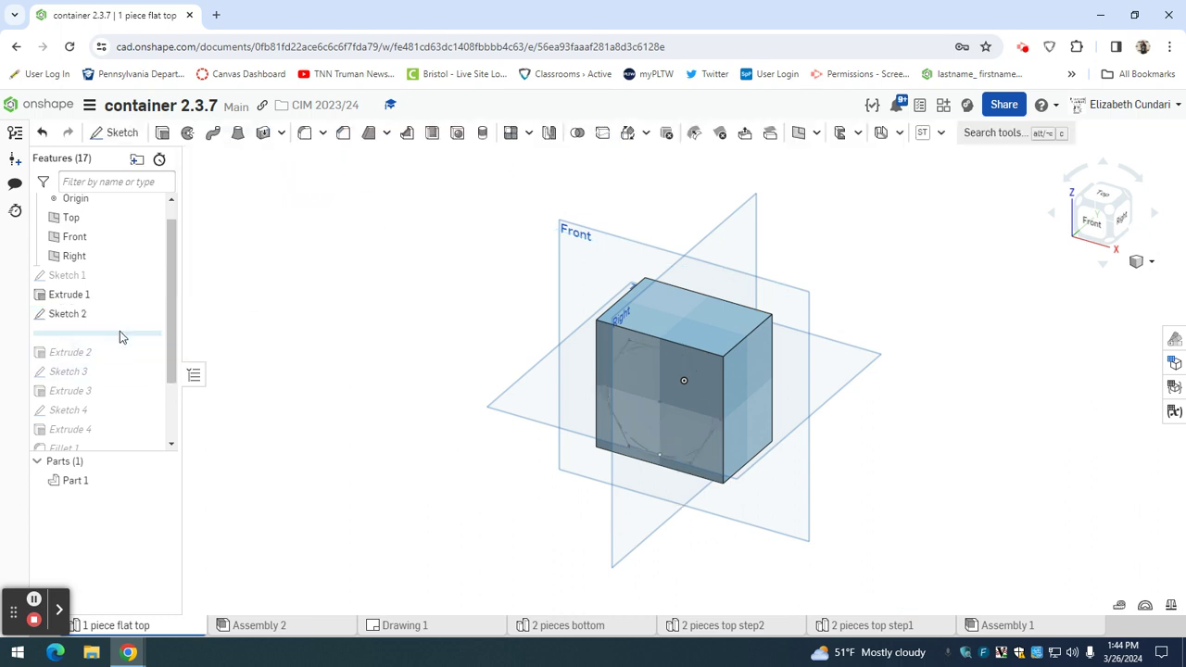
- Roll the feature history forward past Extrude 2 and review the removal settings of the cut around the hexagon
drag(120, 335, 120, 353)
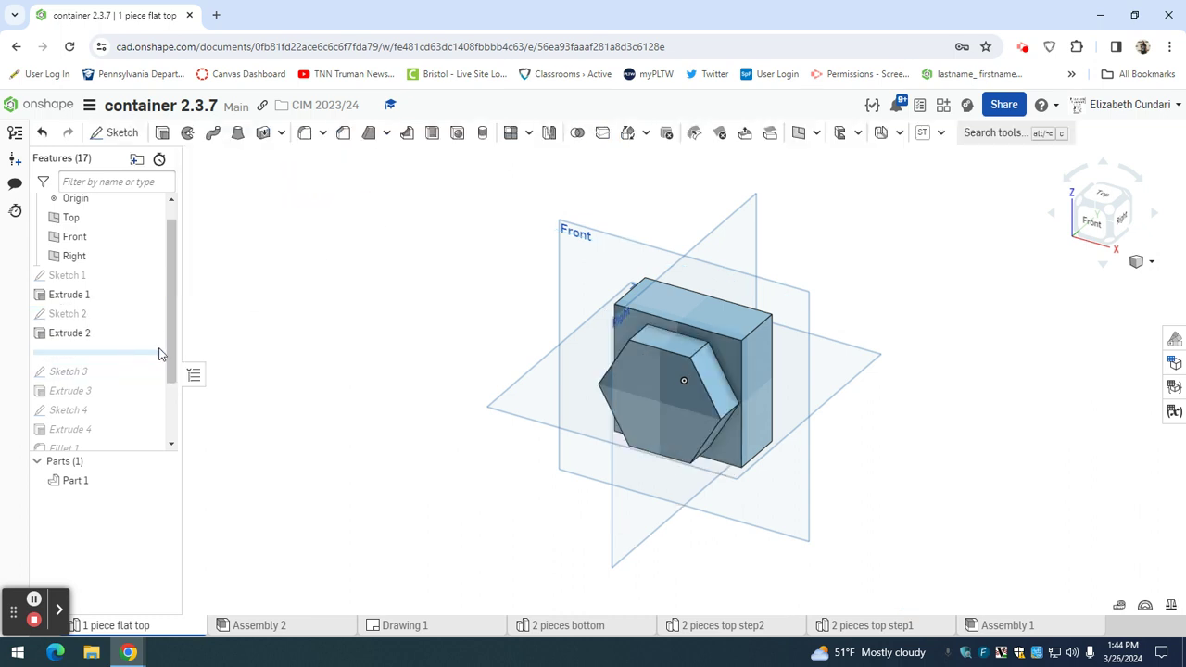
double_click(74, 332)
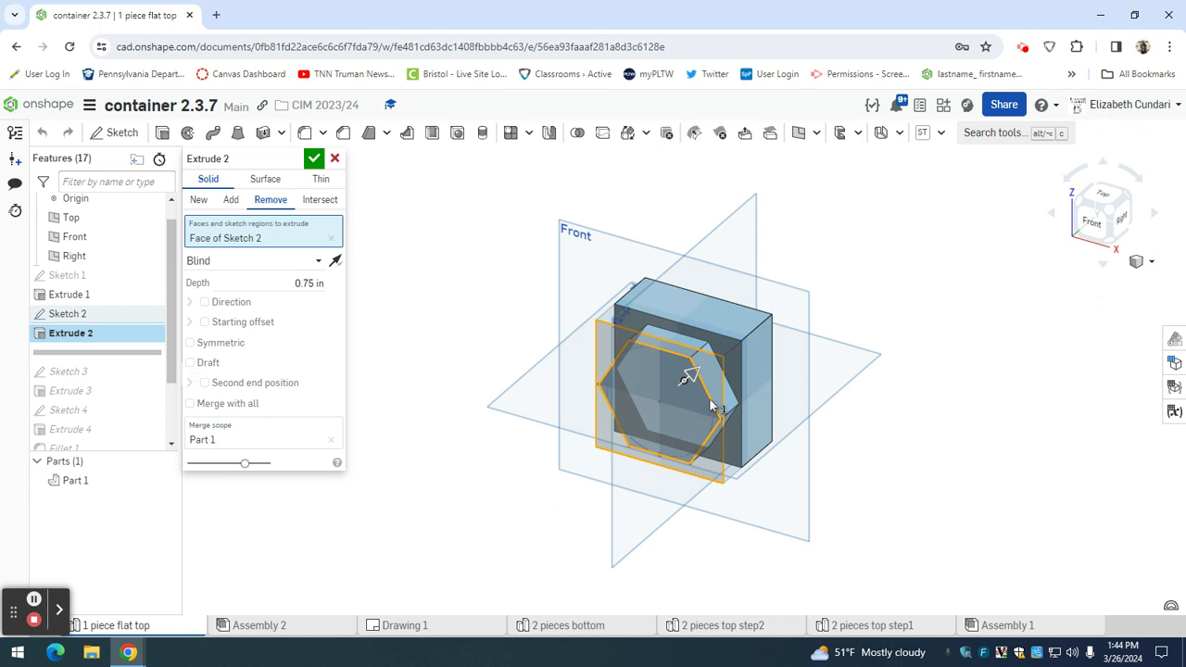
click(315, 159)
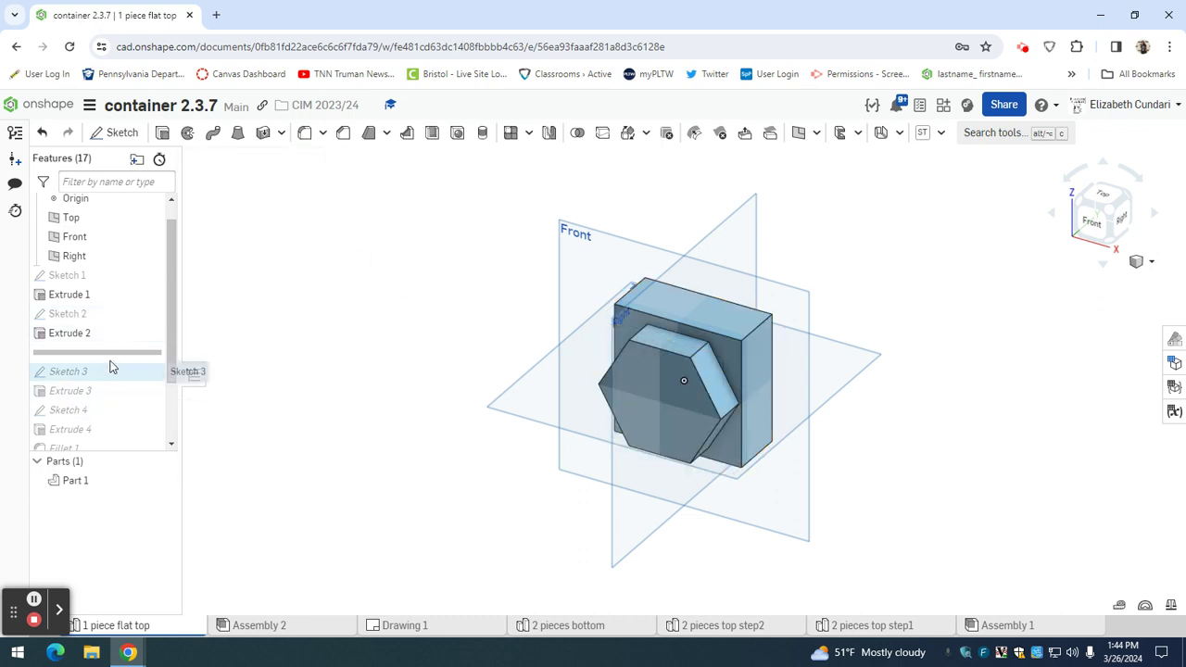
- Roll the feature history forward past Sketch 3 and examine the inward offset of the hexagon on the front face
mouse_move(102, 352)
mouse_down()
mouse_move(110, 387)
mouse_move(92, 389)
mouse_up()
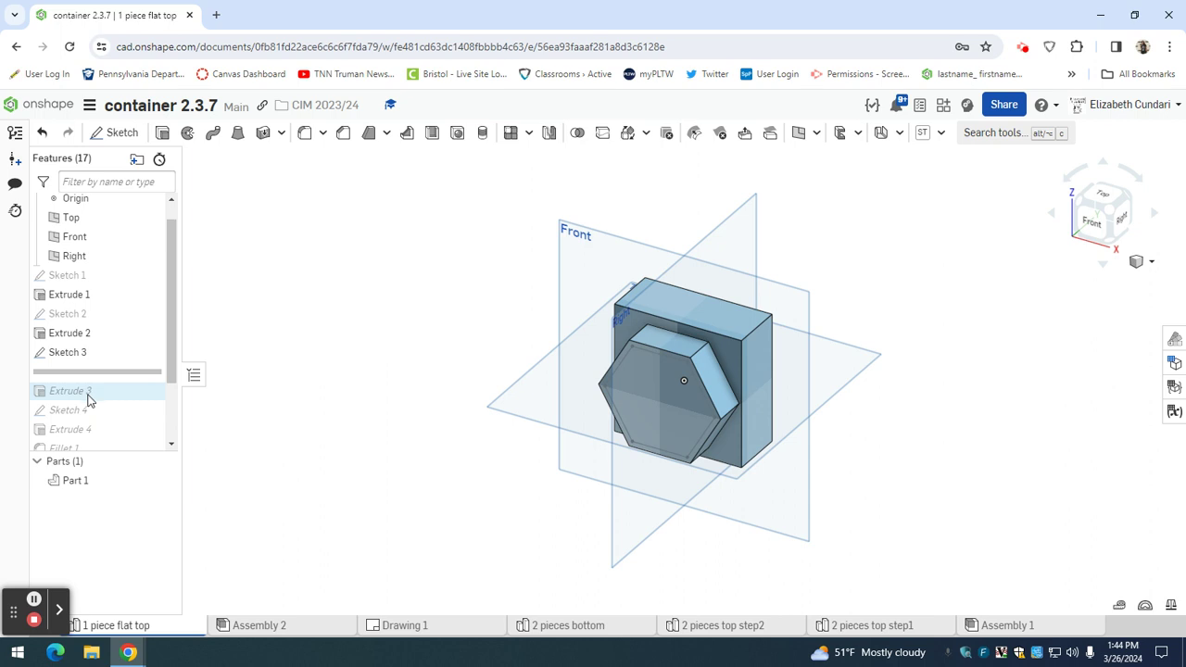
click(80, 357)
double_click(80, 358)
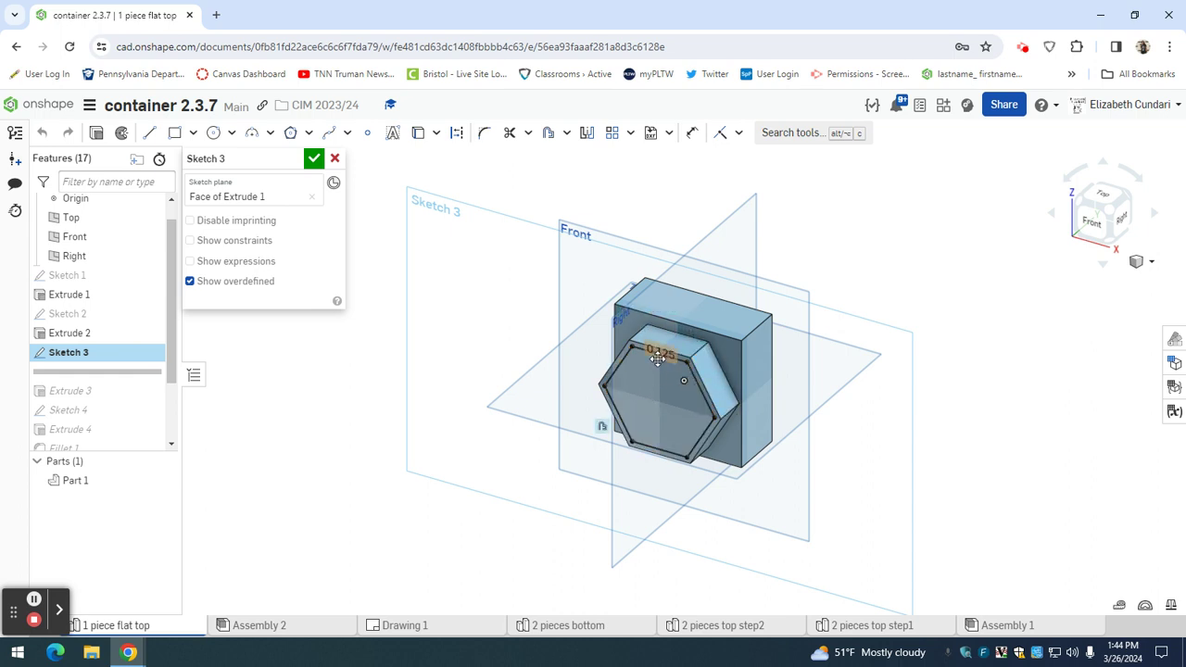
scroll(660, 359, up, 6)
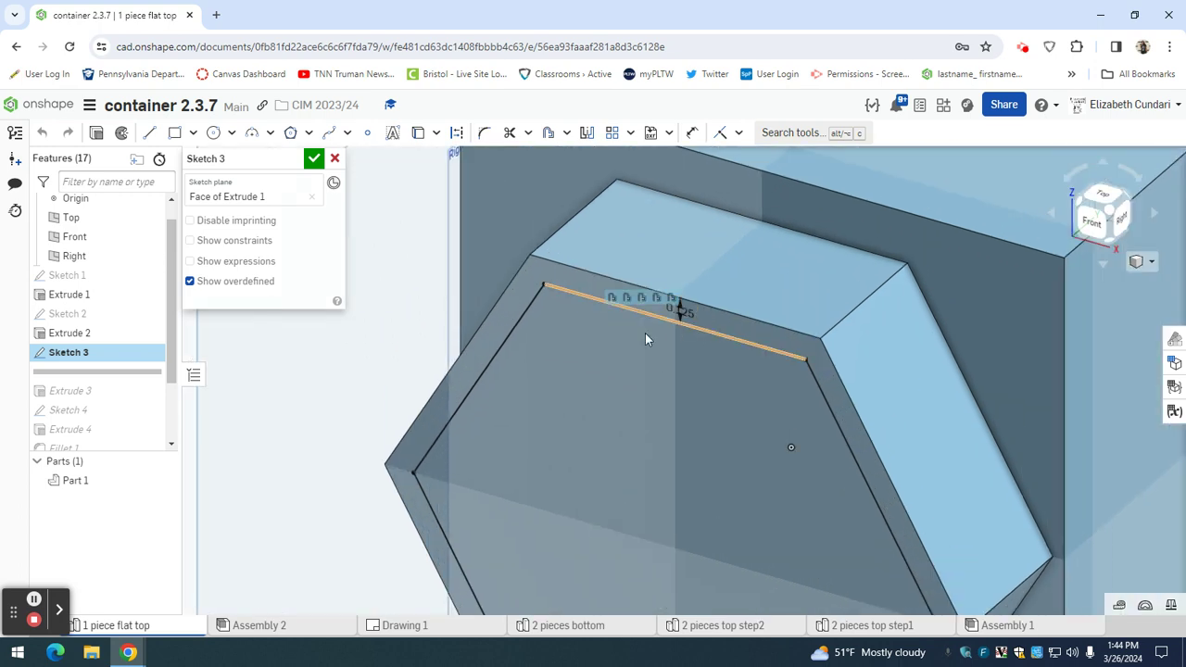
click(313, 158)
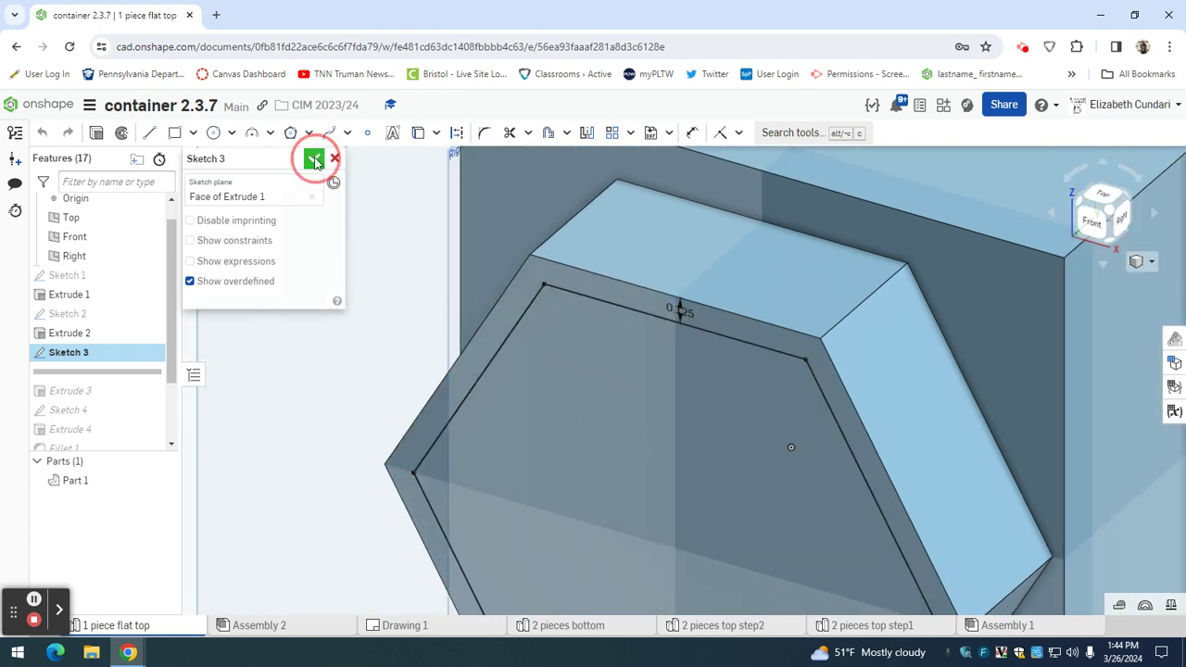
- Roll the feature history forward past Extrude 3 and review the removal settings that form the hexagonal lip
click(116, 376)
drag(116, 376, 117, 390)
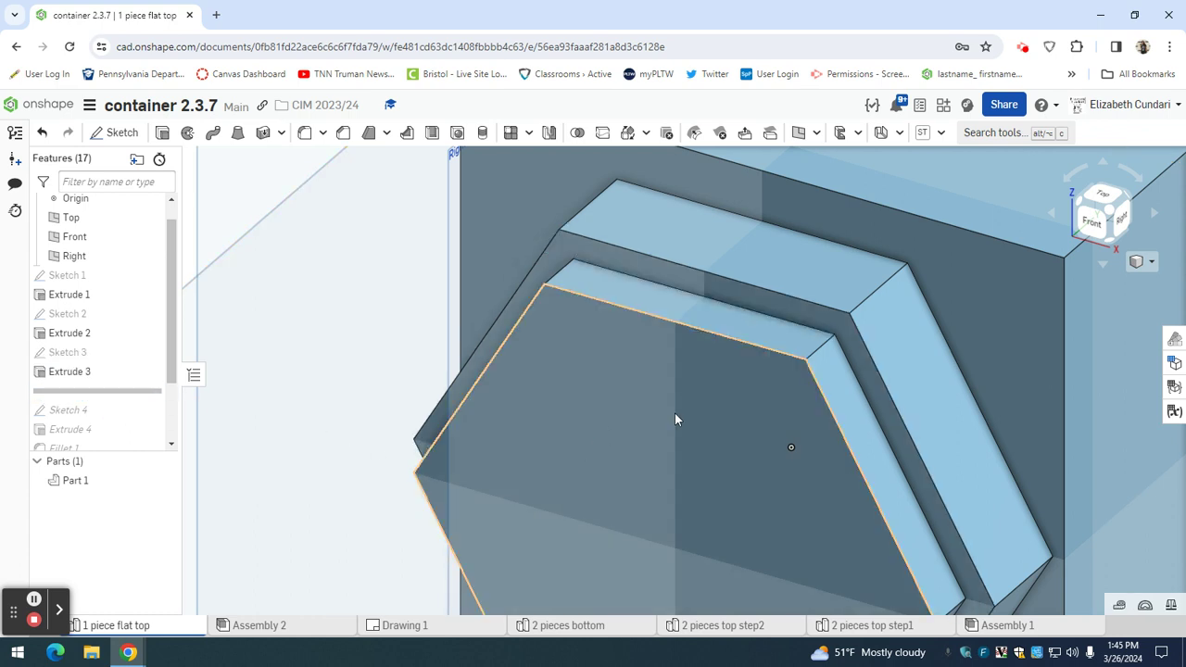
scroll(674, 415, down, 5)
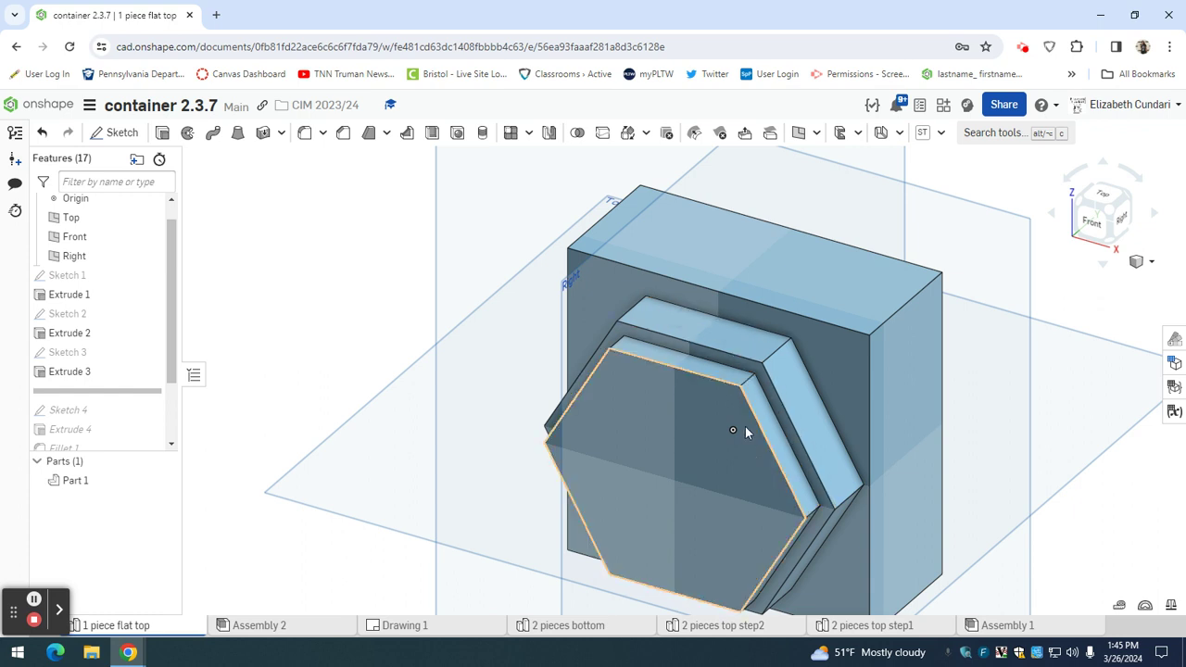
click(741, 429)
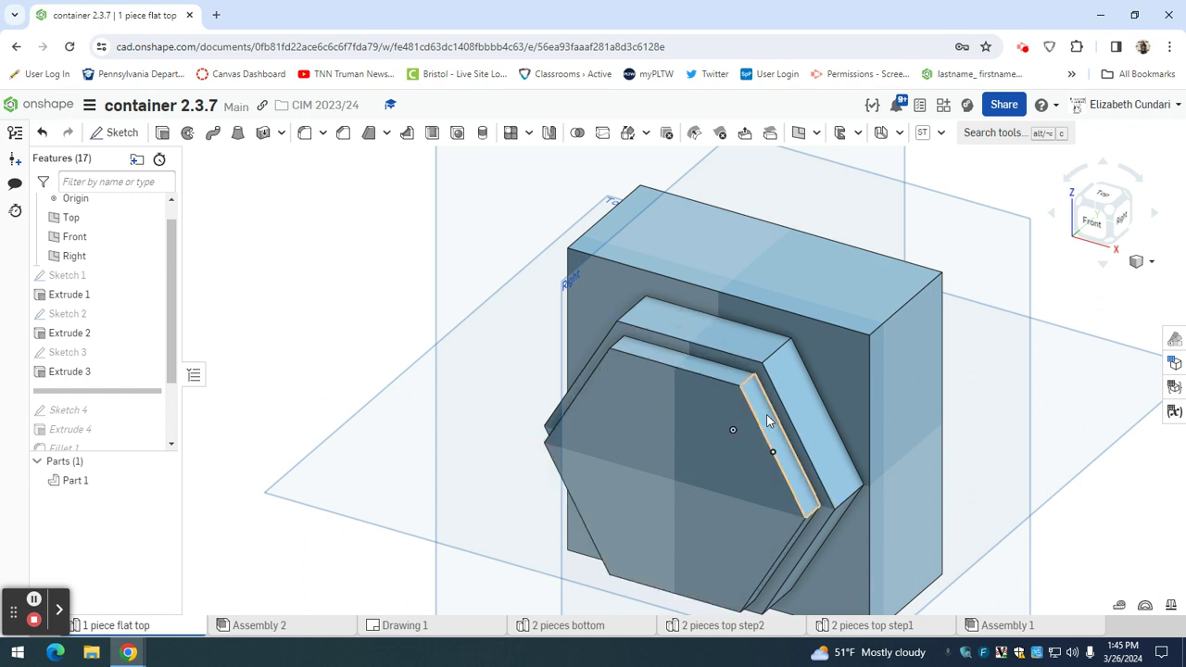
double_click(65, 372)
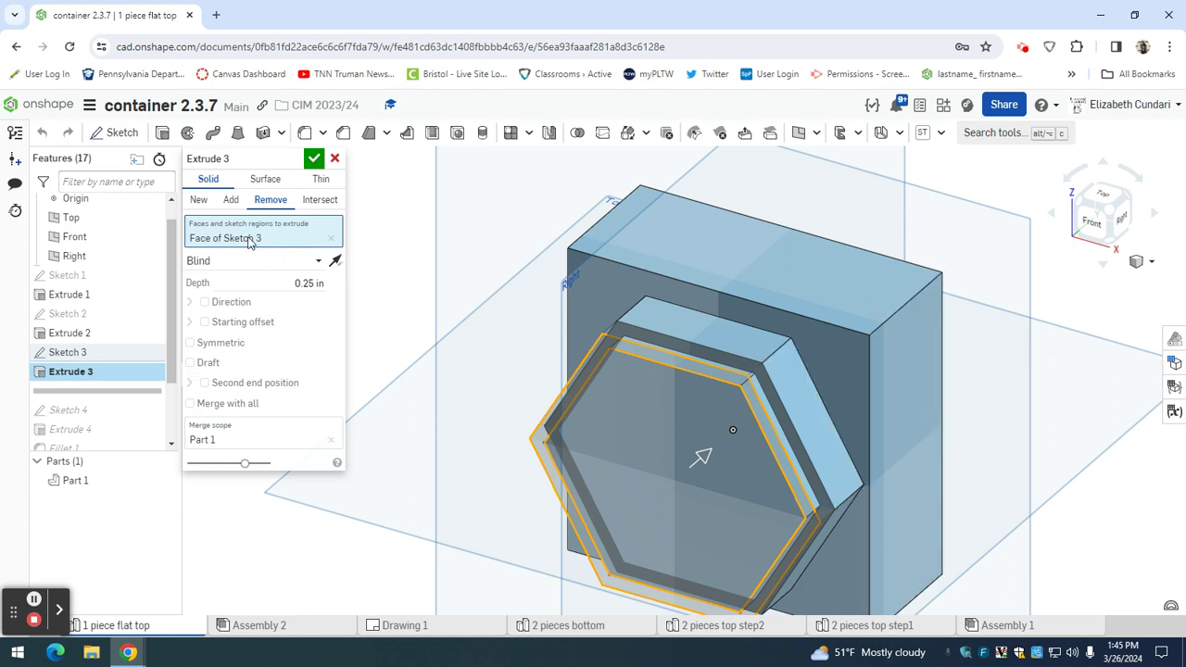
click(312, 161)
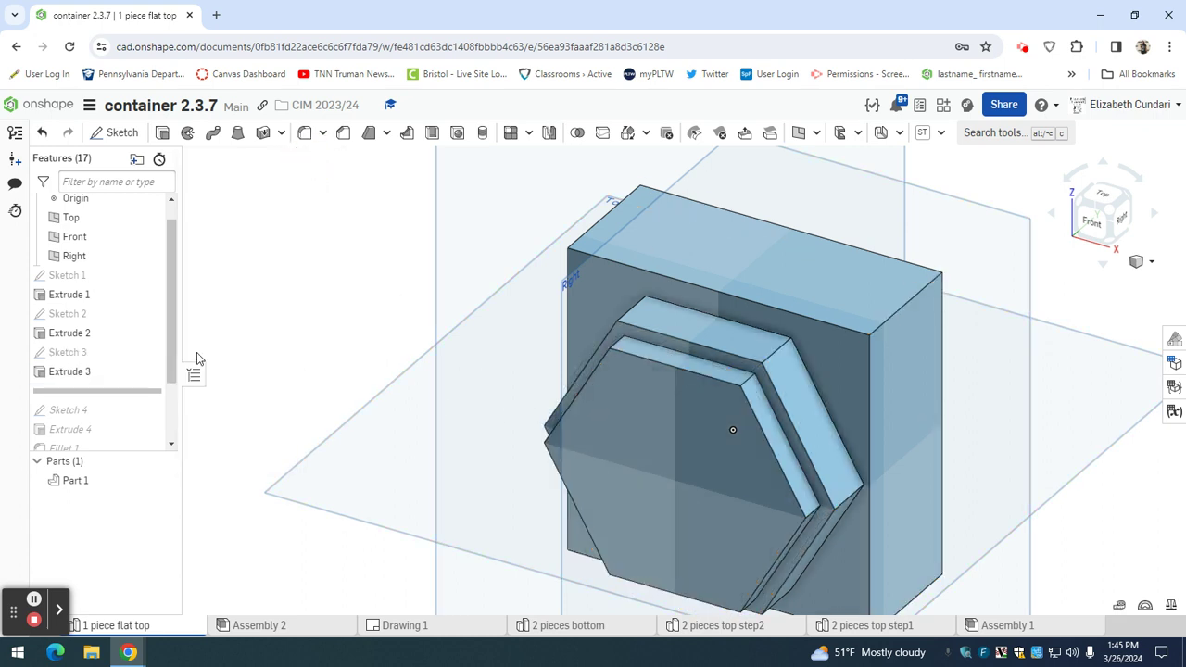
- Roll the feature history forward past Sketch 4 and review the offset hexagon for the inner cavity
mouse_move(88, 395)
mouse_down()
mouse_move(74, 423)
mouse_move(78, 410)
mouse_up()
double_click(67, 390)
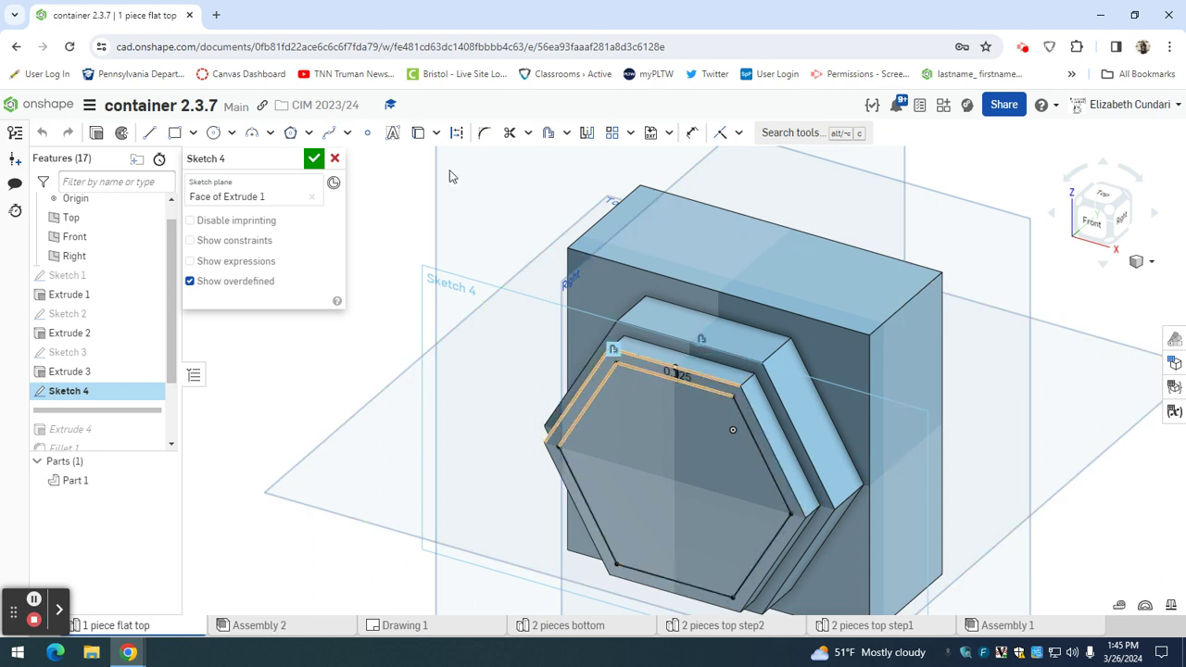
click(313, 158)
- Roll the feature history forward past Extrude 4 and review the depth of the hexagonal cavity cut
drag(98, 410, 90, 433)
click(88, 391)
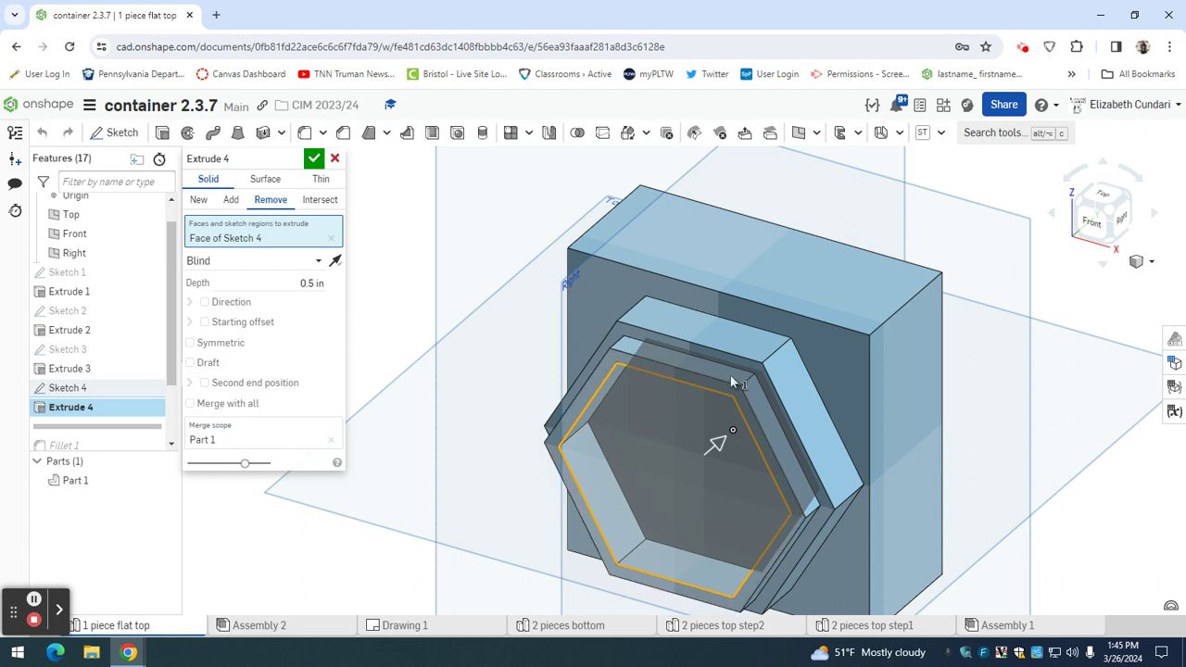
click(313, 160)
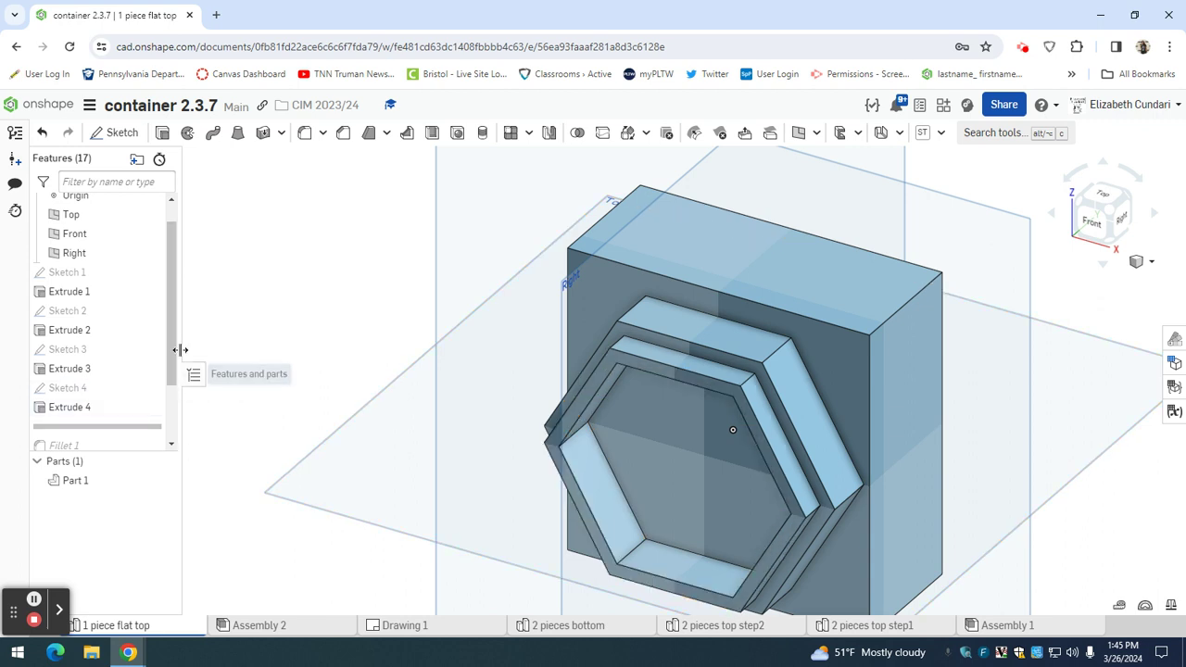
- Roll the feature history forward past Fillet 1 and review the radius and selected corner edges of the lip
mouse_move(176, 344)
mouse_down()
mouse_move(172, 390)
mouse_move(127, 387)
mouse_move(114, 400)
mouse_up()
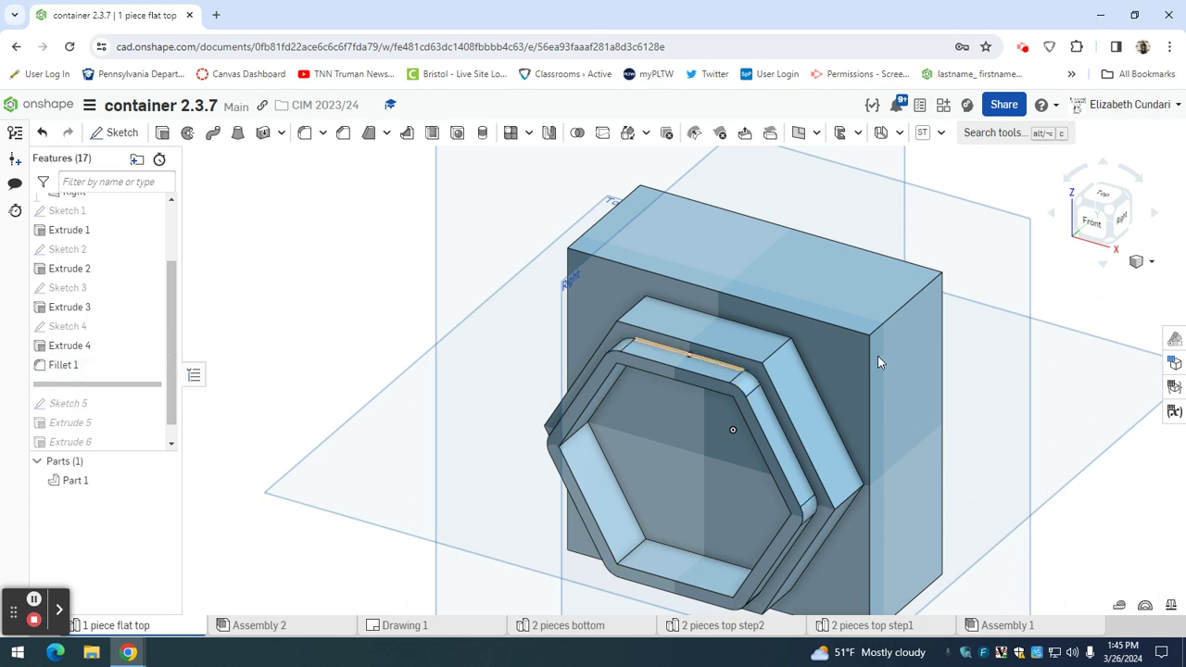
double_click(61, 365)
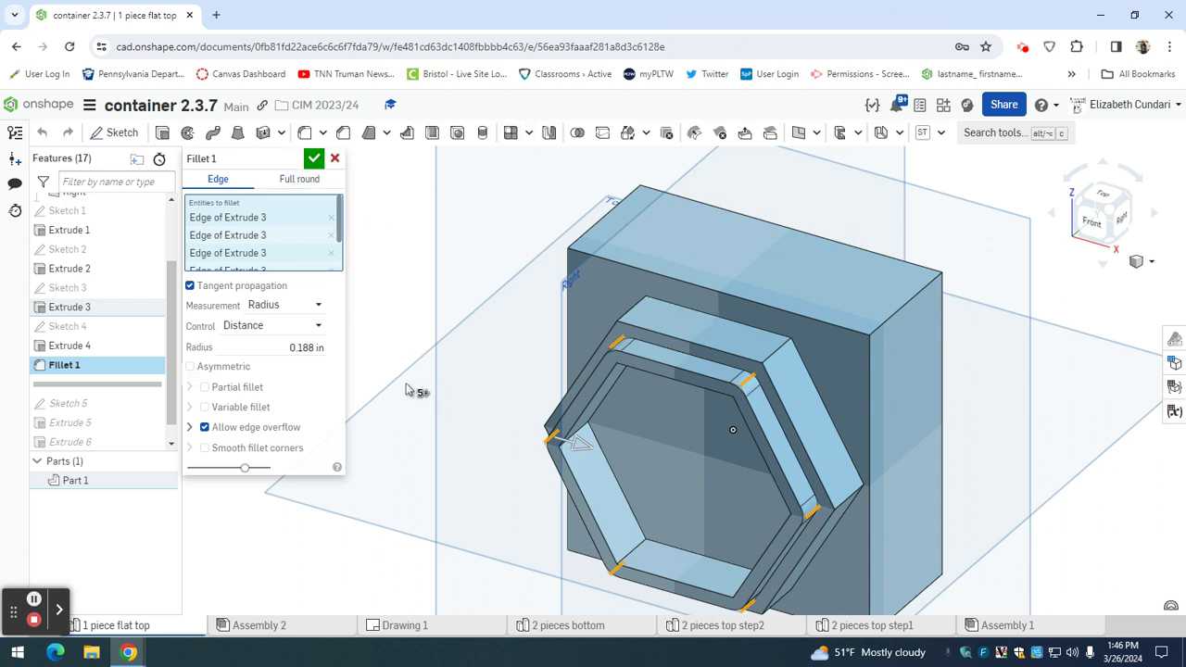
click(314, 158)
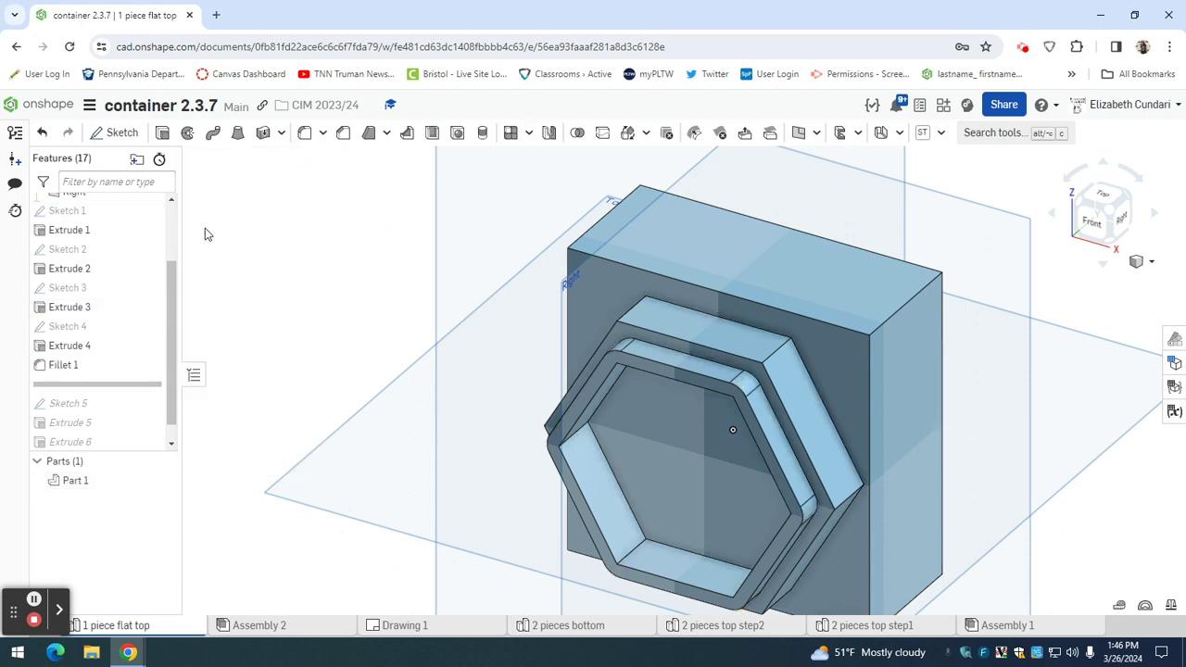
- Roll the feature history forward past Sketch 5 and open that sketch for review in a straight-on back view
drag(128, 386, 122, 409)
double_click(92, 383)
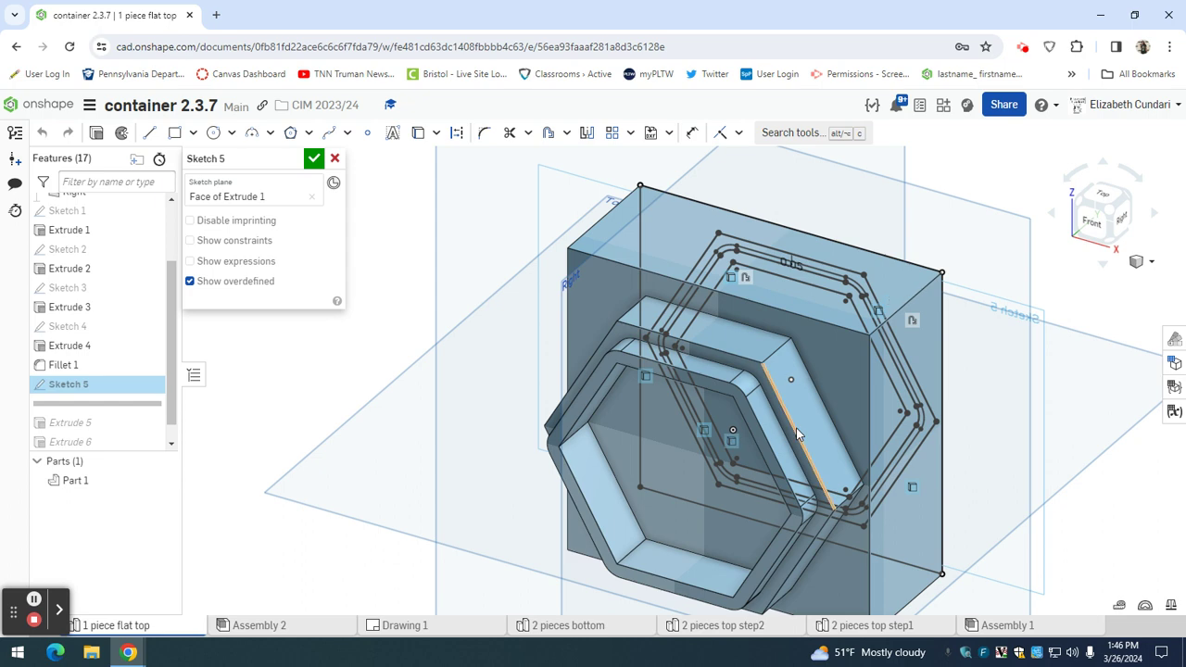
mouse_move(1113, 415)
right_down()
mouse_move(1009, 416)
mouse_move(979, 436)
mouse_move(903, 438)
mouse_move(909, 446)
right_up()
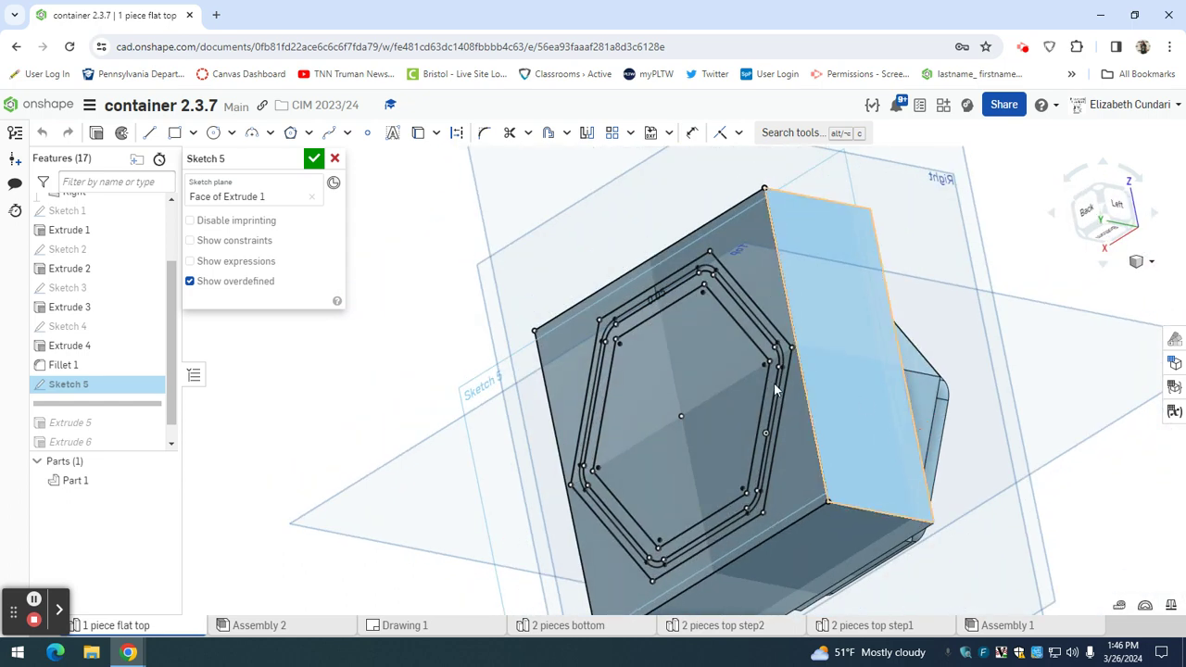
click(1099, 206)
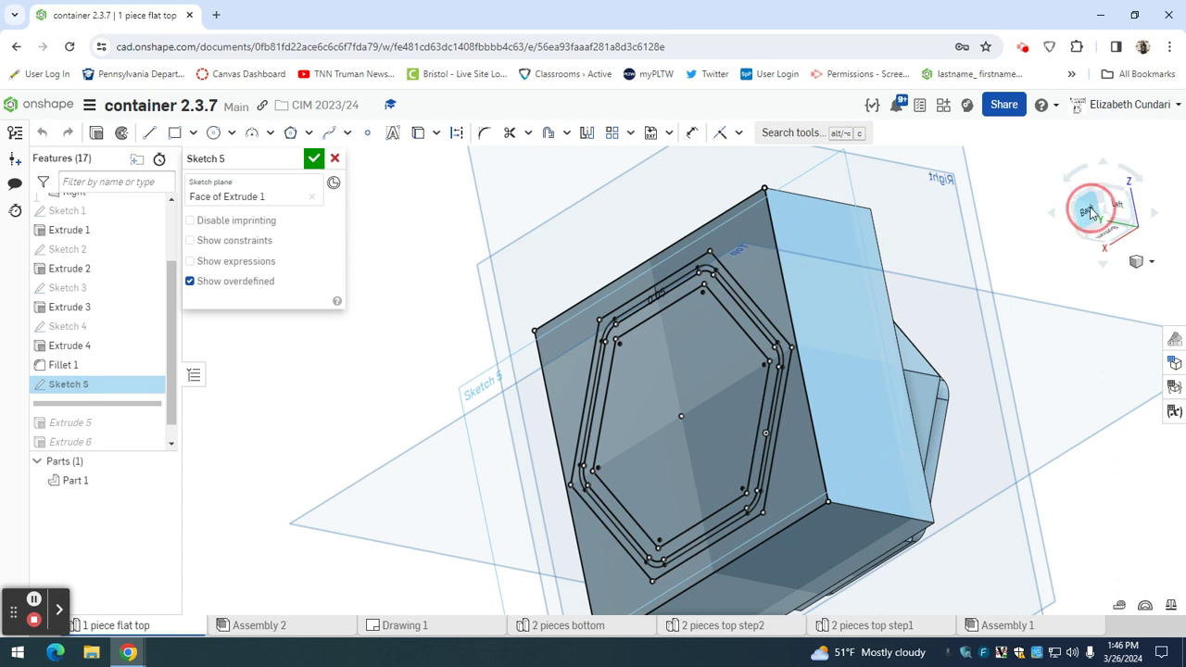
scroll(718, 367, up, 3)
scroll(718, 368, up, 1)
scroll(701, 334, down, 3)
scroll(701, 333, up, 3)
scroll(718, 344, down, 1)
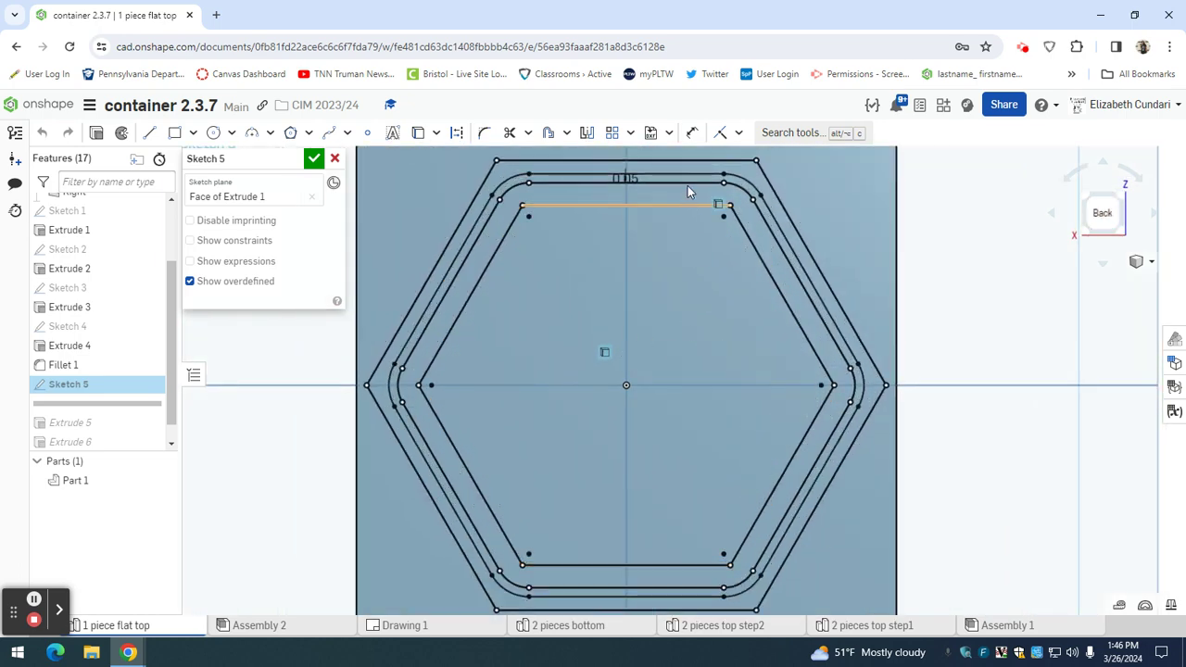
- Examine the outer hexagon and the nested offset profiles of Sketch 5, including in an angled back view, and close the sketch
click(419, 134)
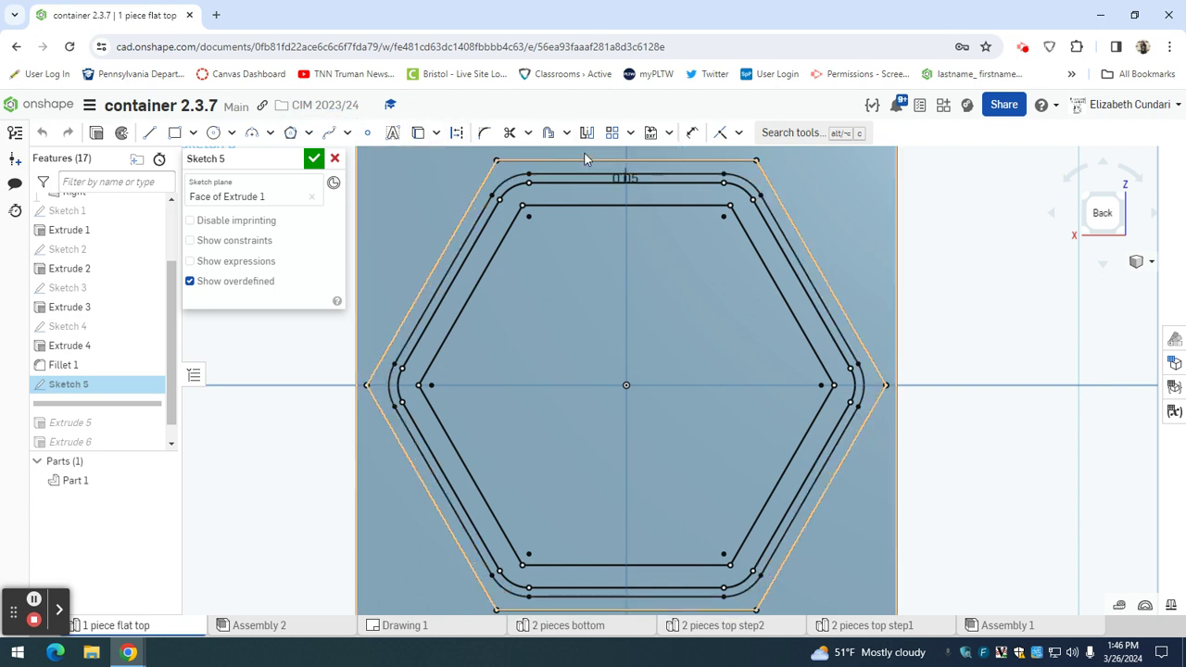
click(585, 160)
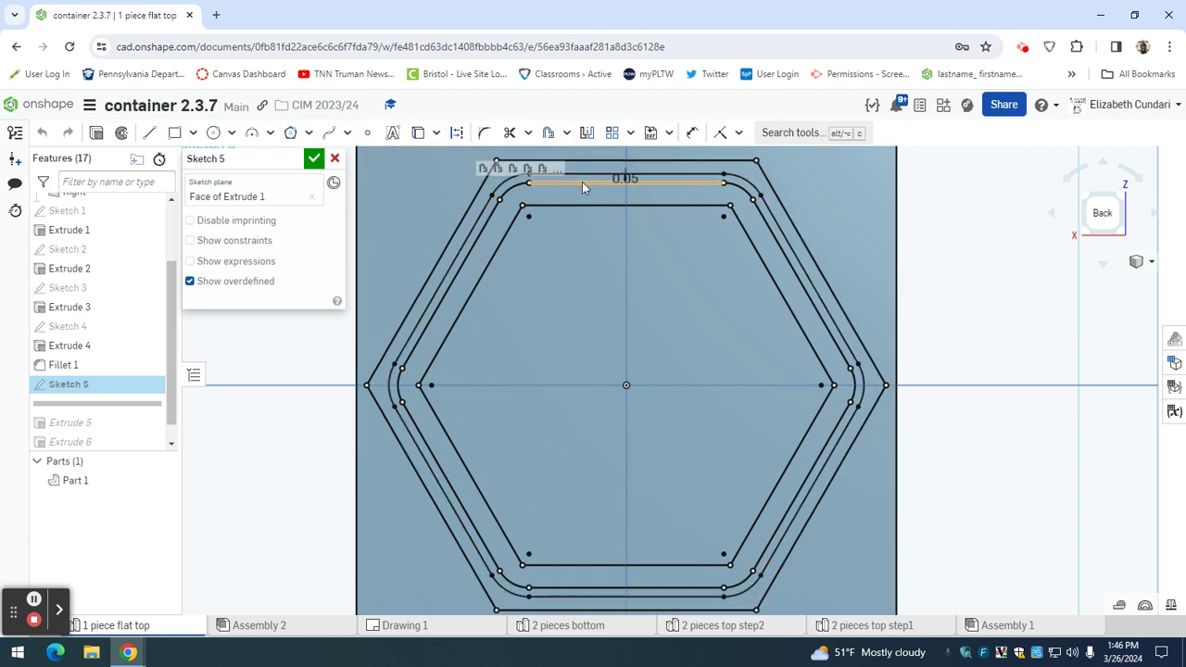
click(582, 192)
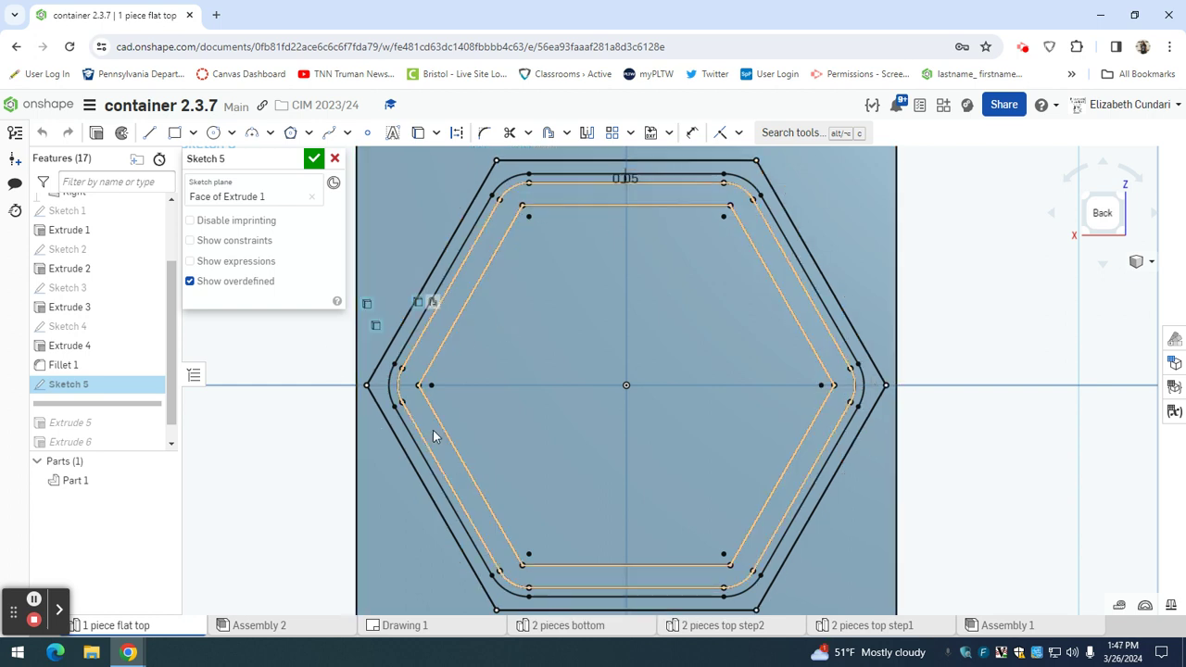
click(1120, 197)
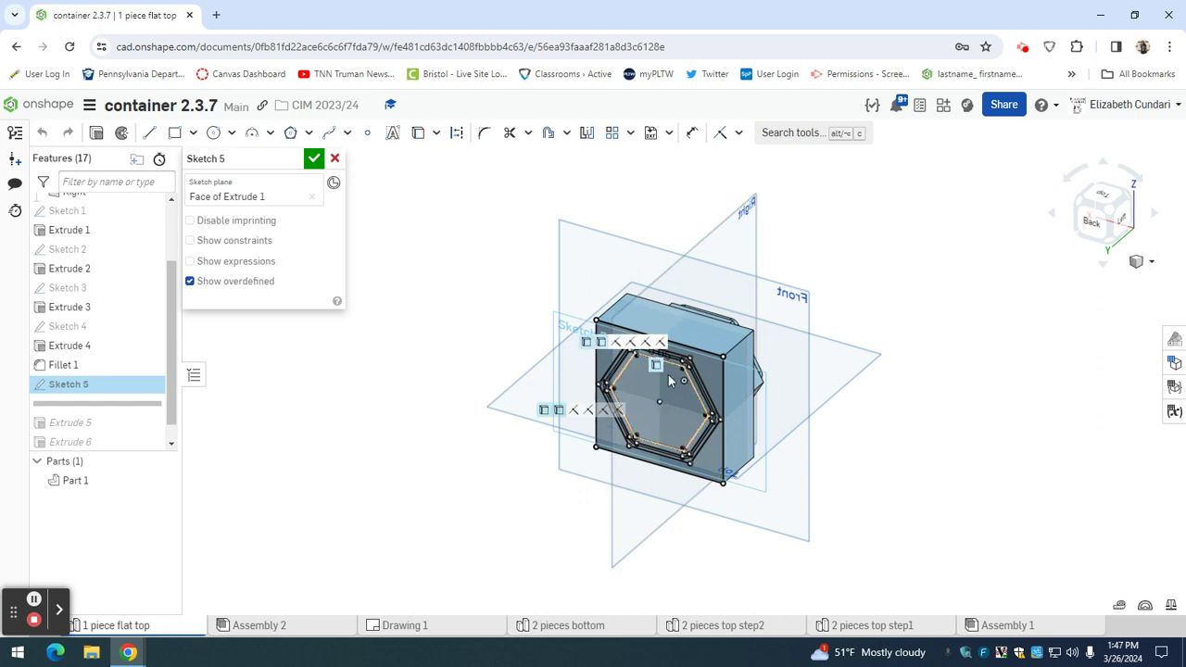
scroll(669, 375, up, 3)
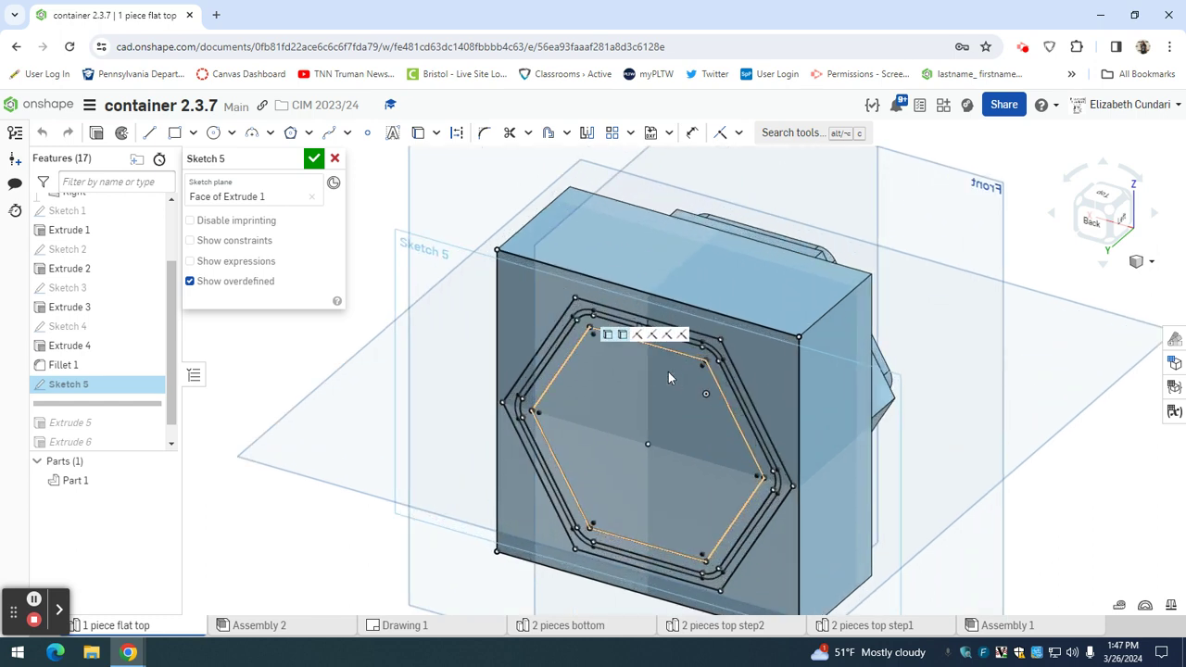
click(314, 160)
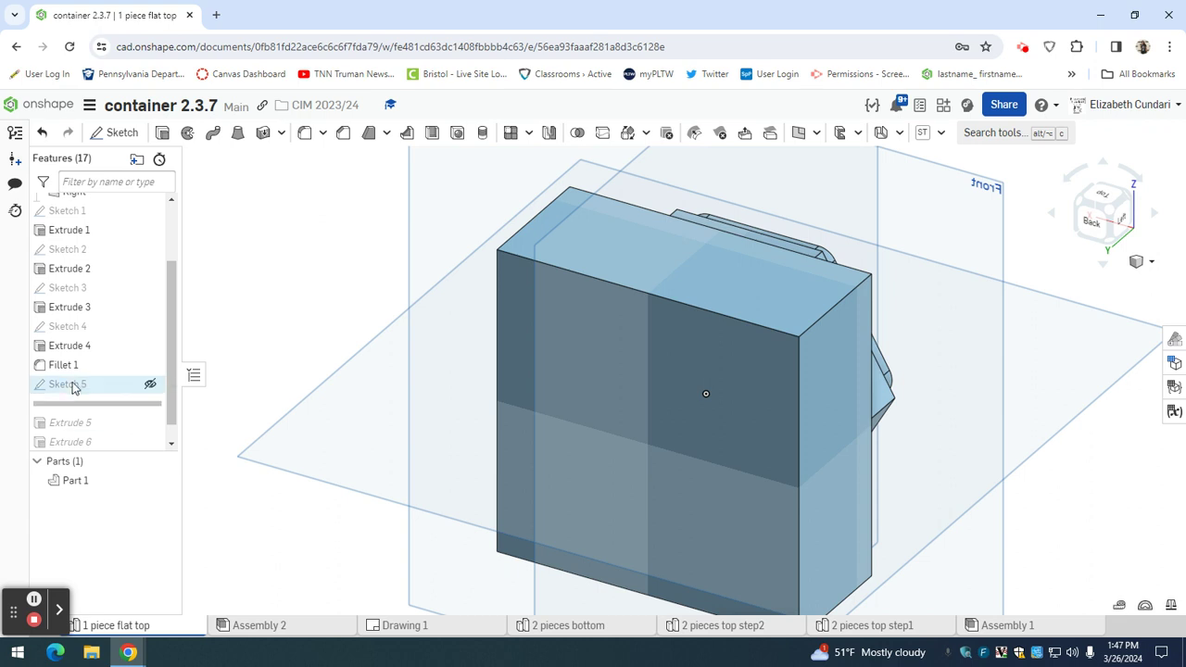
- Roll the feature history forward past Extrude 5, show Sketch 5, and review the extrude's sketch region and removal depth
drag(92, 410, 89, 422)
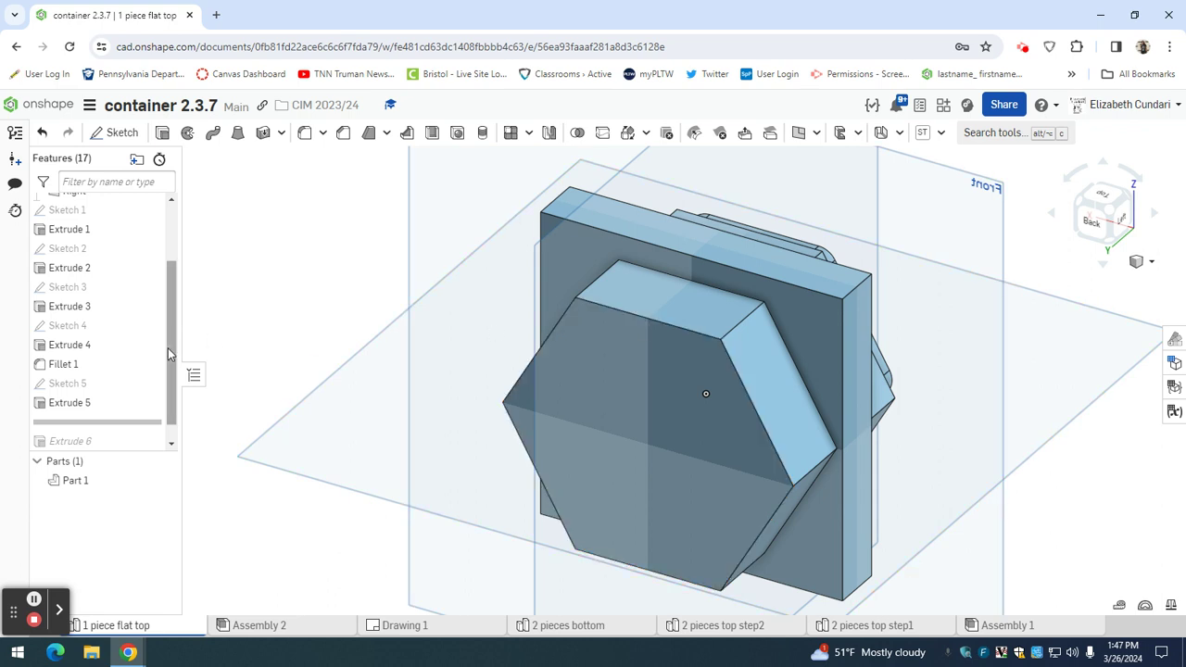
click(151, 381)
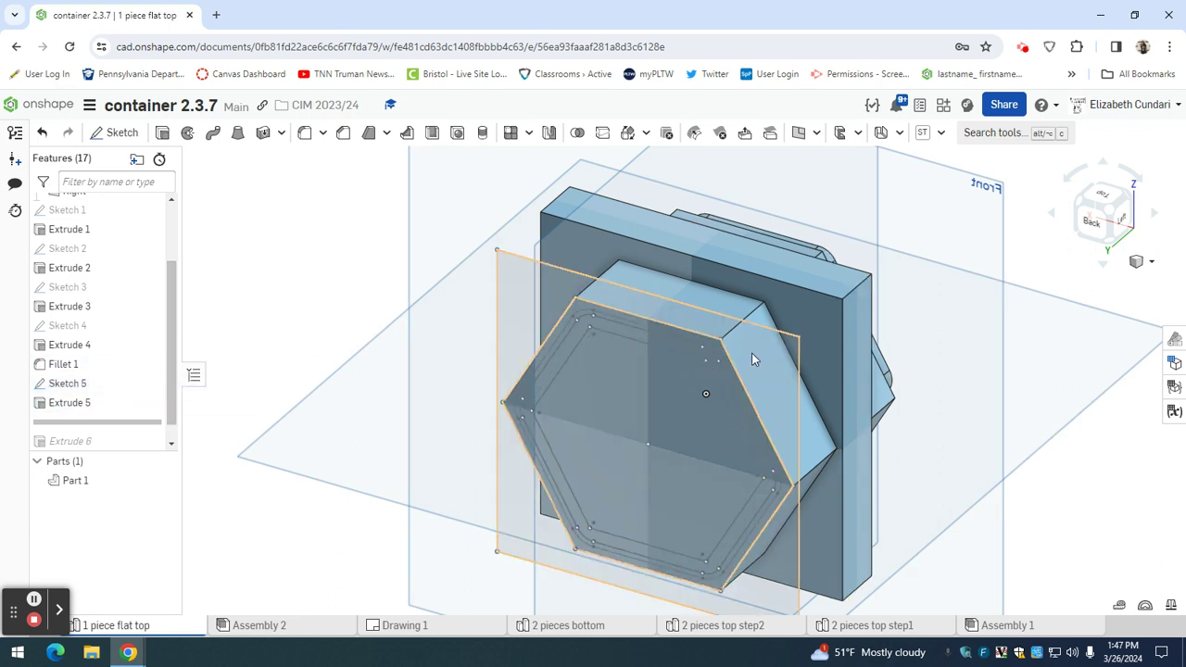
click(81, 400)
double_click(82, 401)
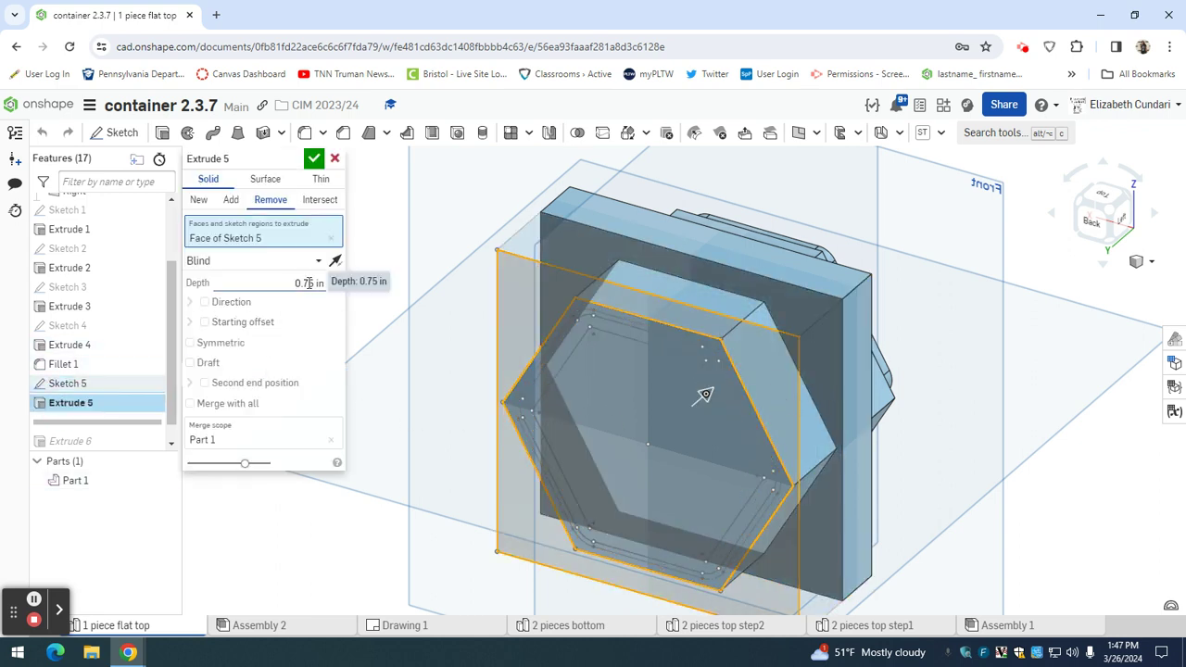
click(314, 160)
- Roll the feature history forward past Extrude 6 and Extrude 7 to the end, and hide Sketch 5
drag(170, 403, 102, 424)
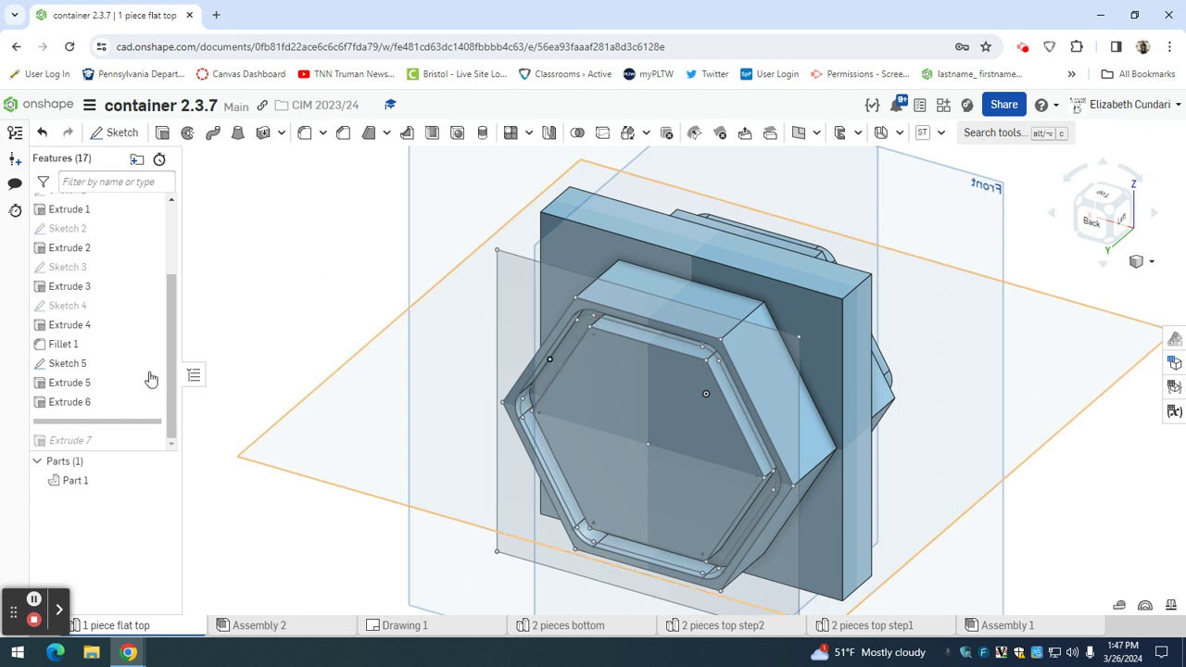
drag(175, 419, 151, 442)
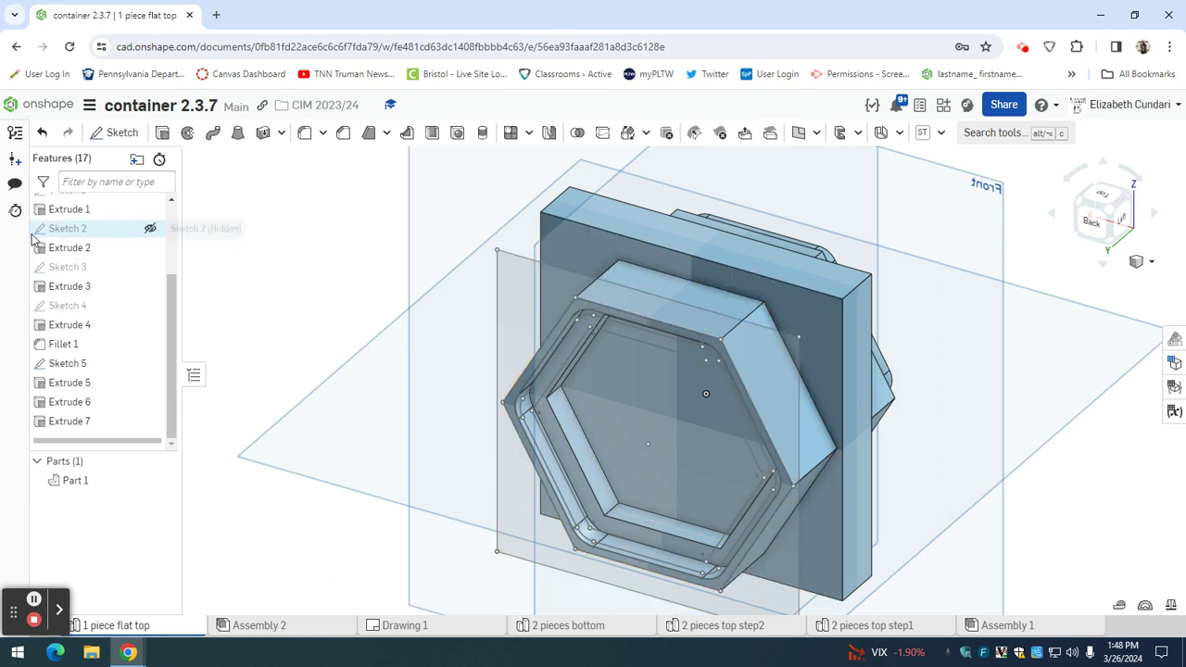
click(151, 364)
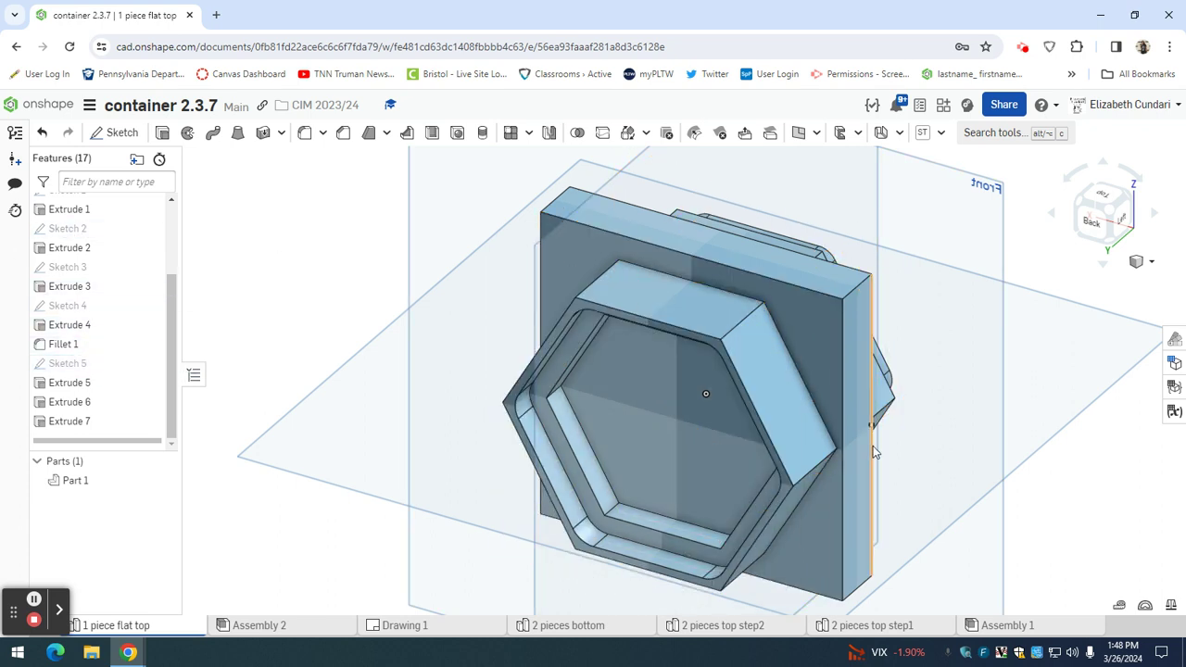
- Open Assembly 2 and examine the section view of the two stacked parts to see how they fit together
click(305, 626)
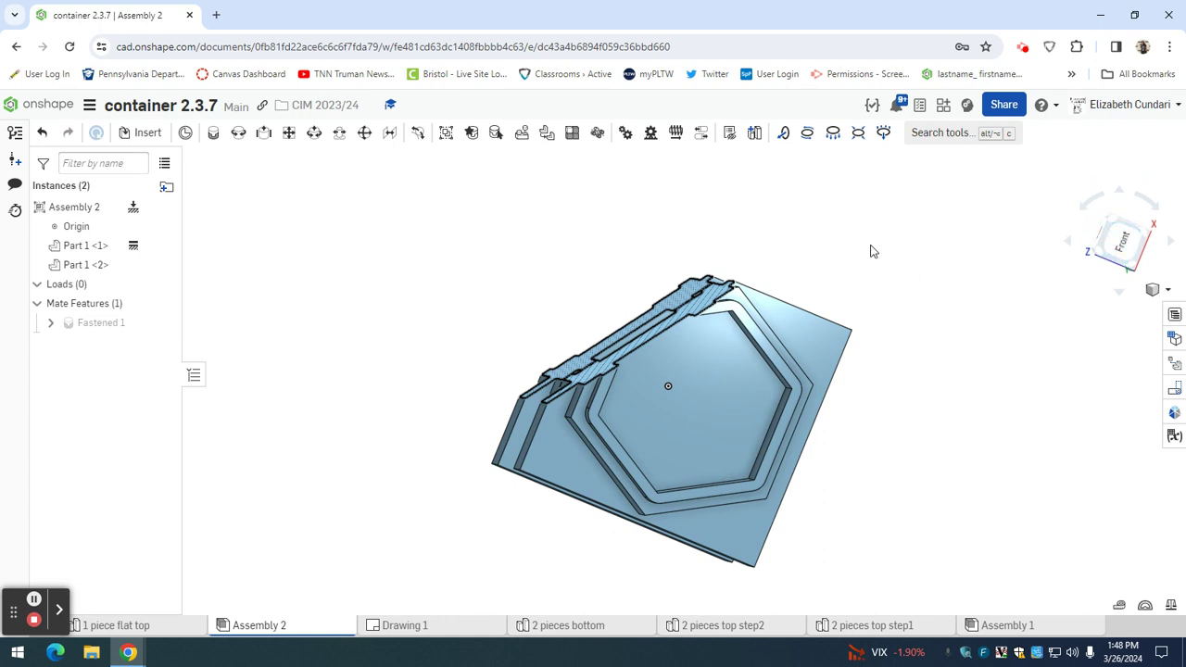
right_drag(882, 237, 963, 373)
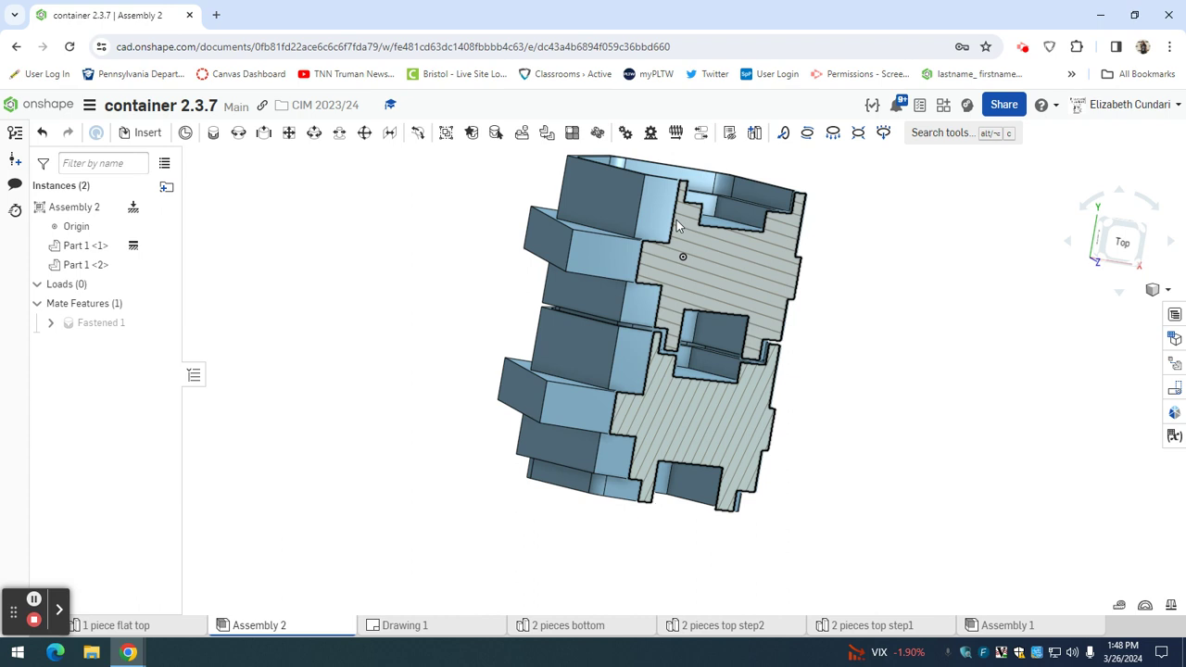
click(991, 389)
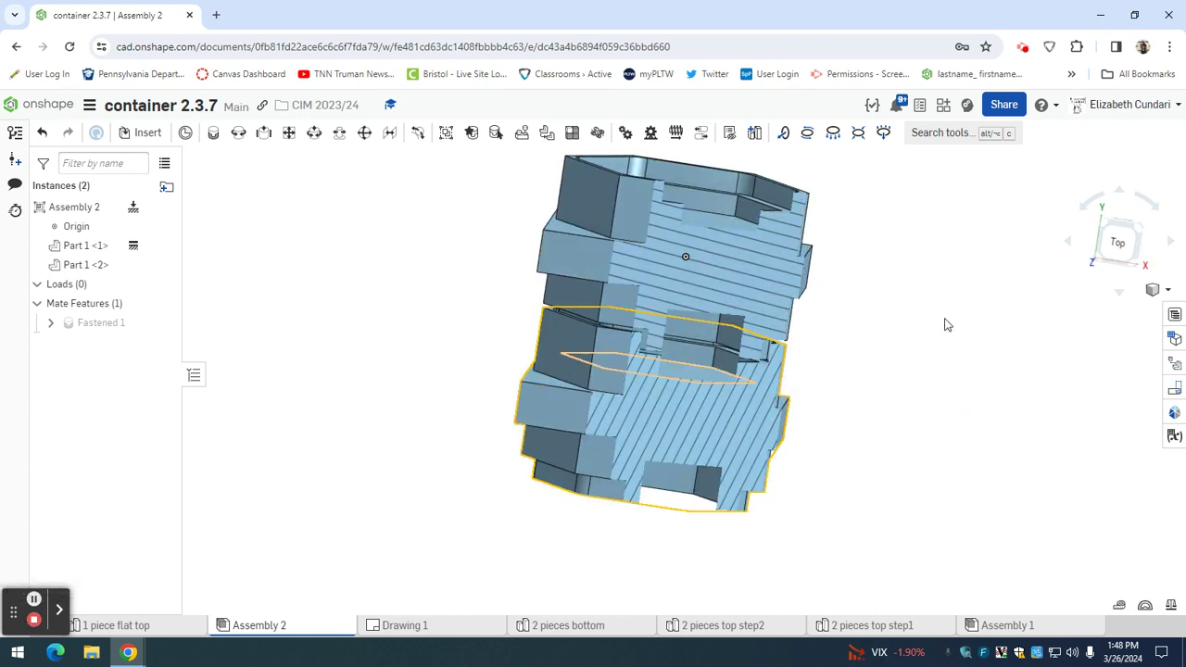